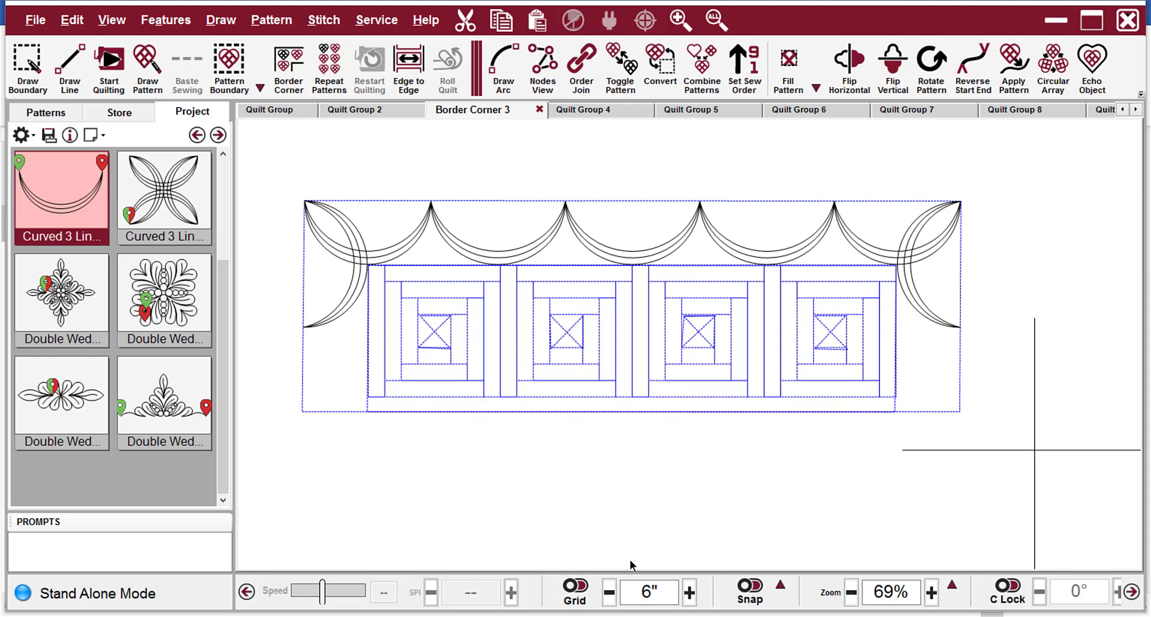
# Move the crossed guide lines so the vertical one runs through the centre of the first quilt block.
pyautogui.click(1009, 451)
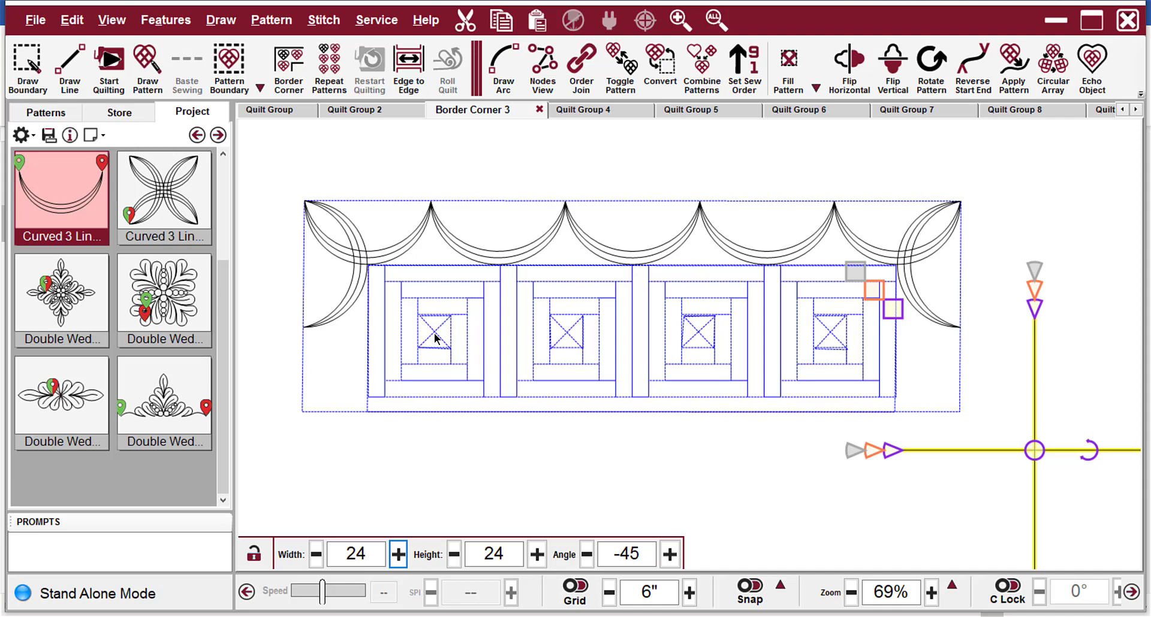
pyautogui.moveTo(1033, 450)
pyautogui.mouseDown()
pyautogui.moveTo(527, 448)
pyautogui.moveTo(437, 404)
pyautogui.moveTo(435, 345)
pyautogui.mouseUp()
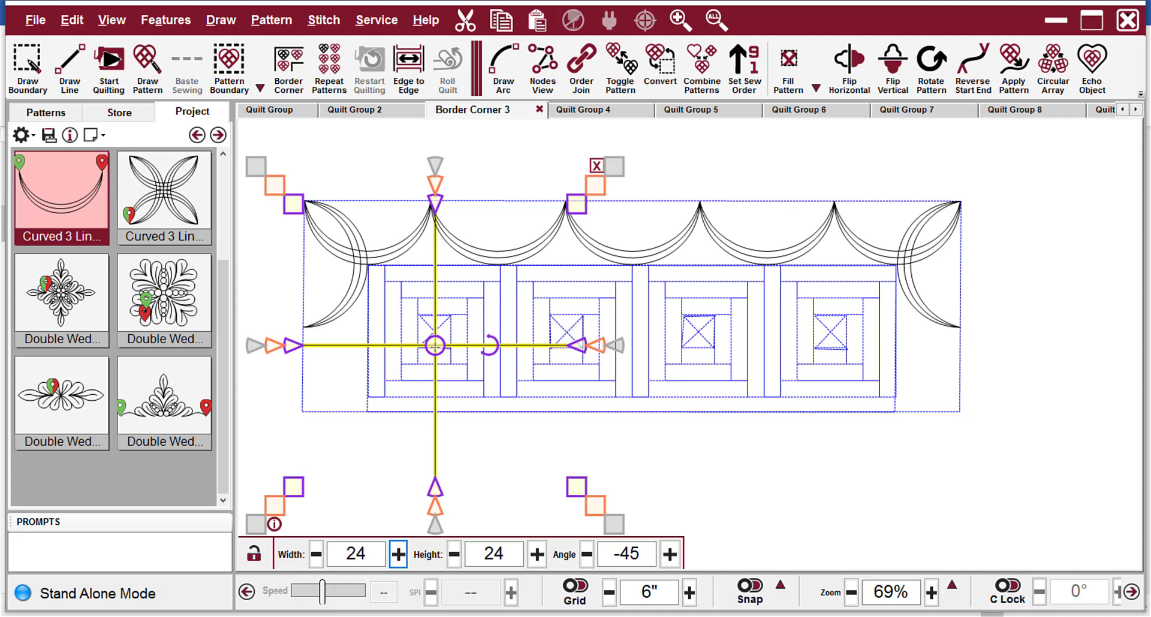
pyautogui.scroll(3, 471, 204)
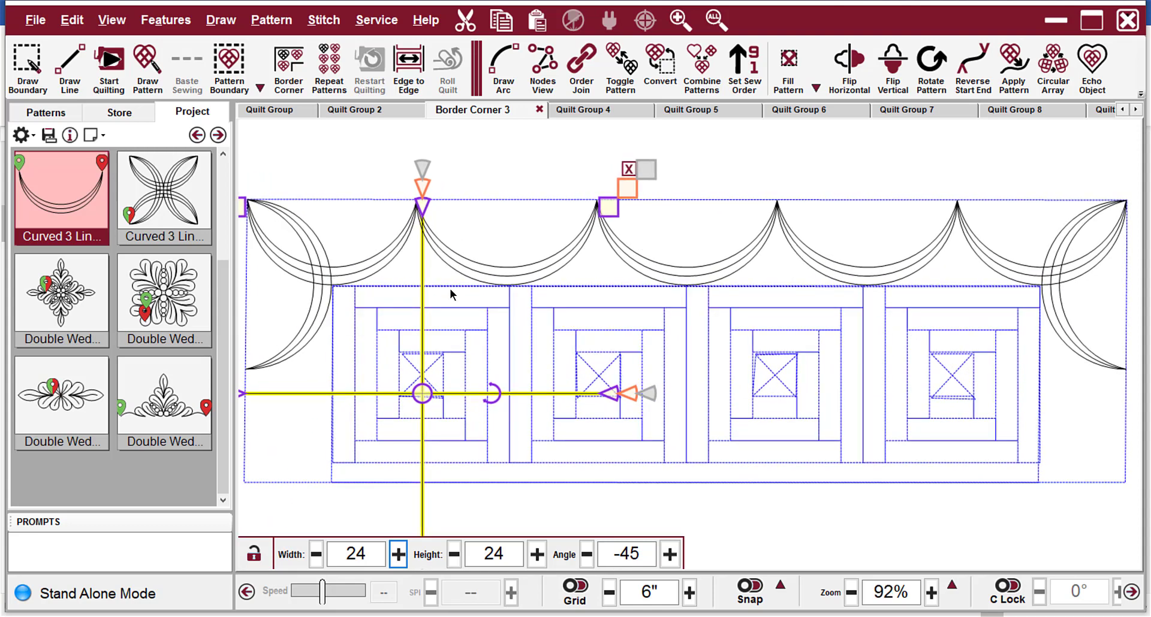
pyautogui.scroll(3, 429, 289)
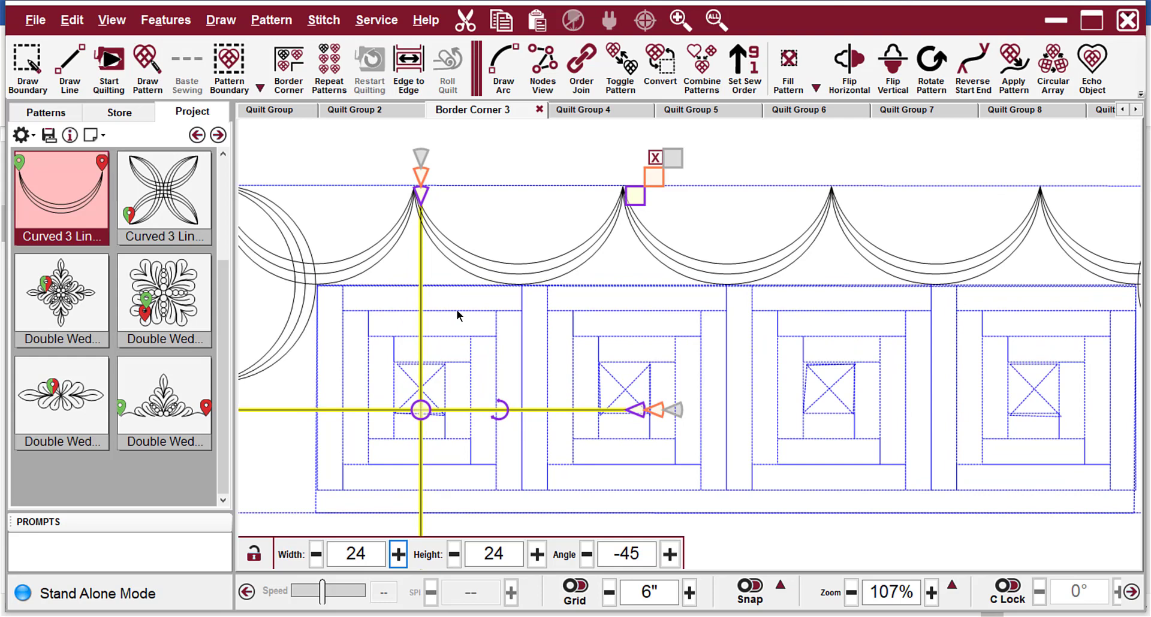
pyautogui.scroll(-7, 291, 249)
pyautogui.click(552, 452)
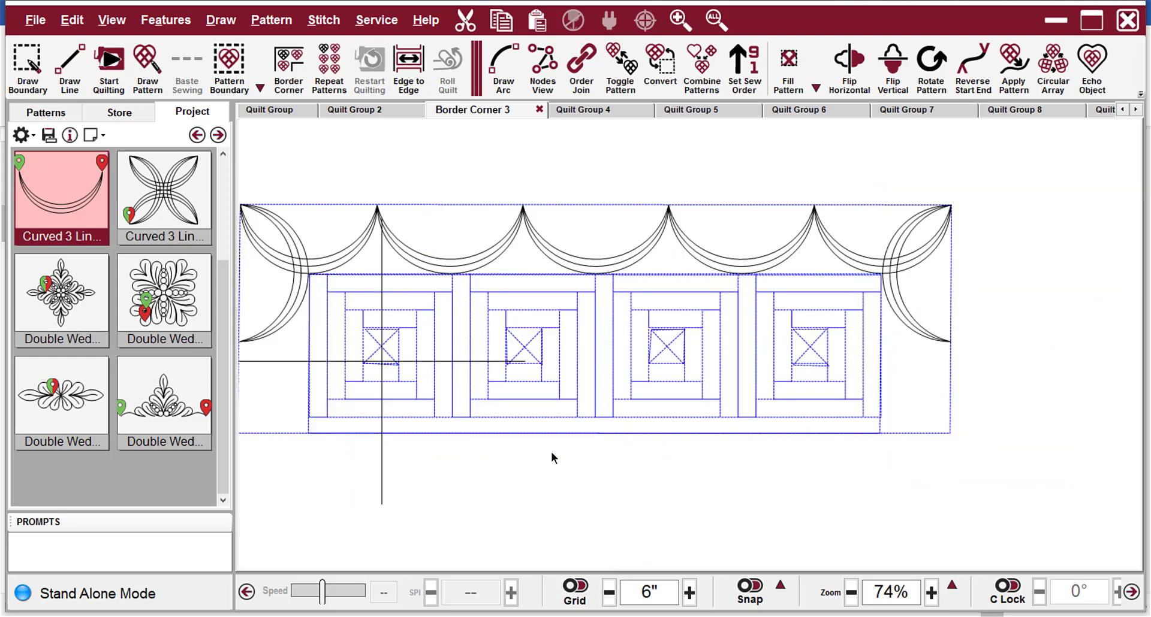
# Select the three middle border swags together and stretch their left endpoint onto the vertical guide line at the first block.
pyautogui.click(400, 251)
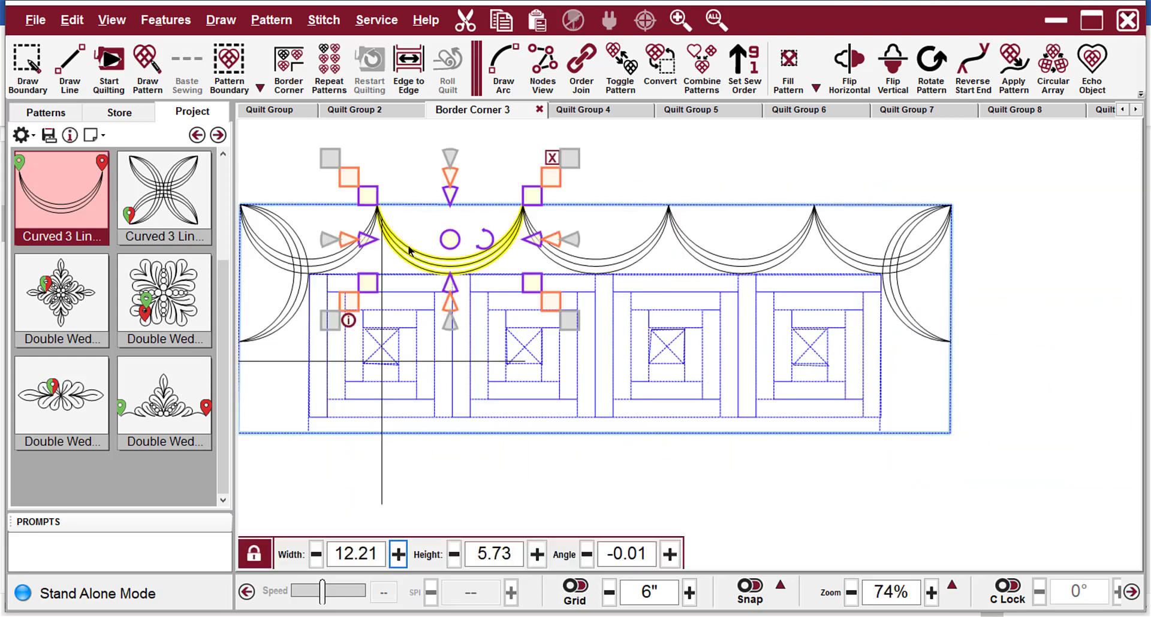
pyautogui.keyDown('ctrl'); pyautogui.click(601, 263); pyautogui.keyUp('ctrl')
pyautogui.keyDown('ctrl'); pyautogui.click(727, 266); pyautogui.keyUp('ctrl')
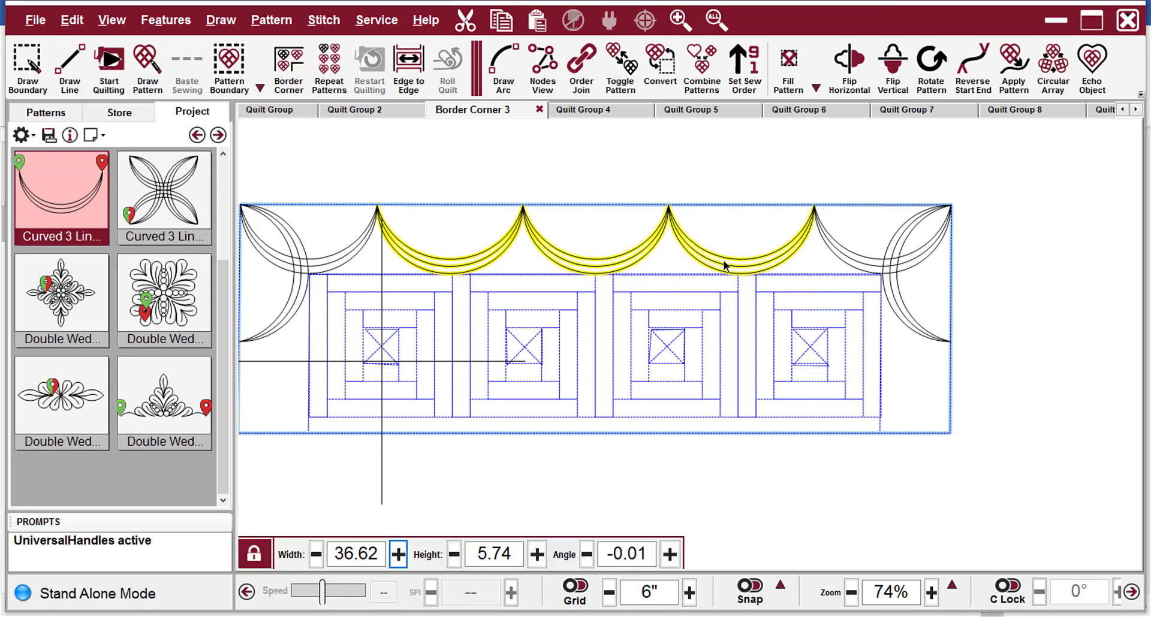
pyautogui.rightClick(677, 456)
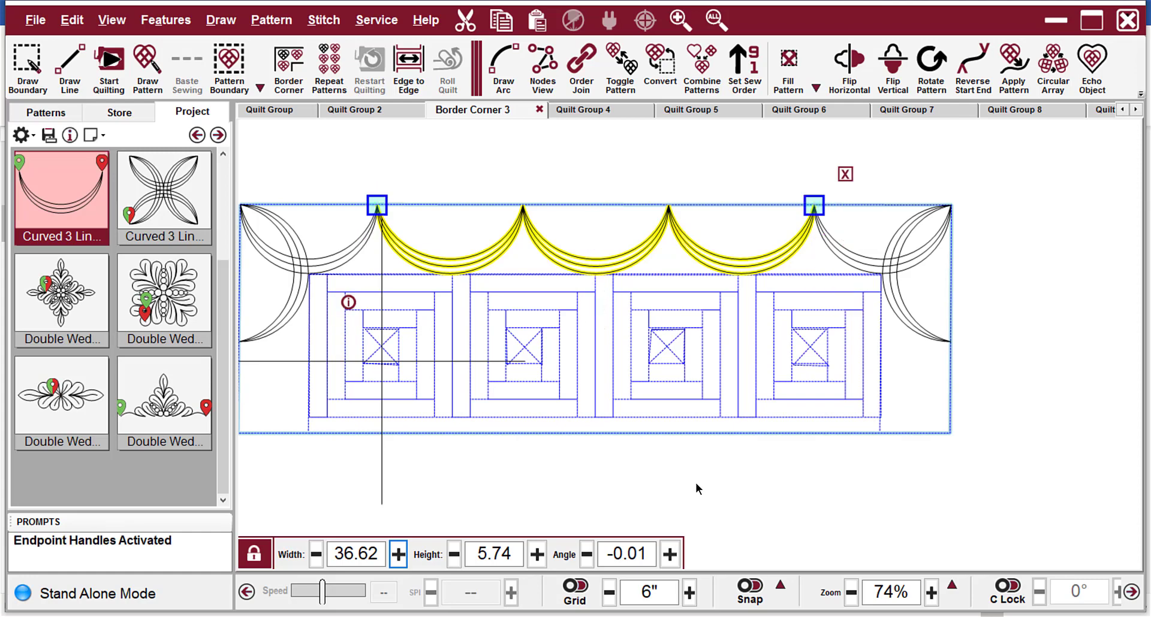
pyautogui.scroll(4, 398, 231)
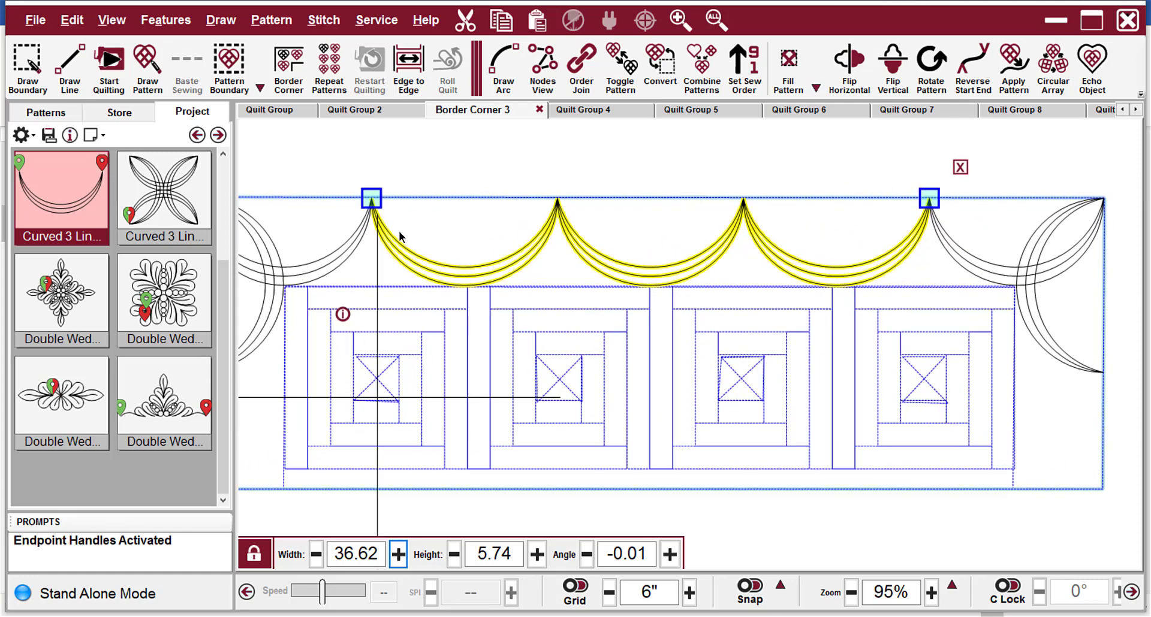
pyautogui.scroll(2, 427, 192)
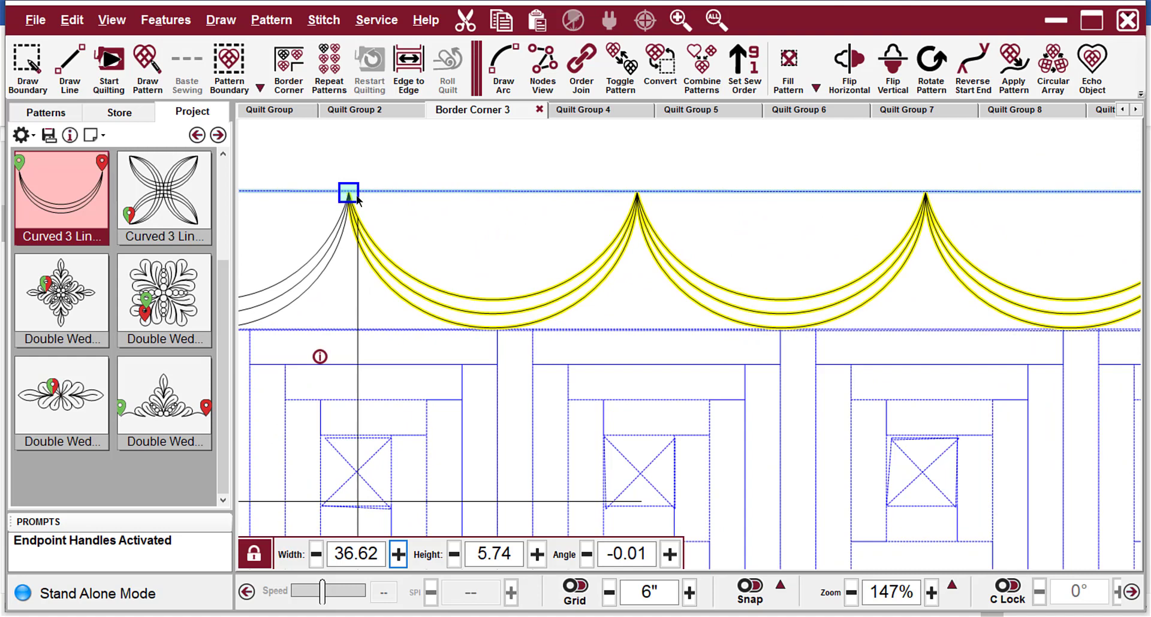
pyautogui.moveTo(349, 196); pyautogui.dragTo(357, 192)
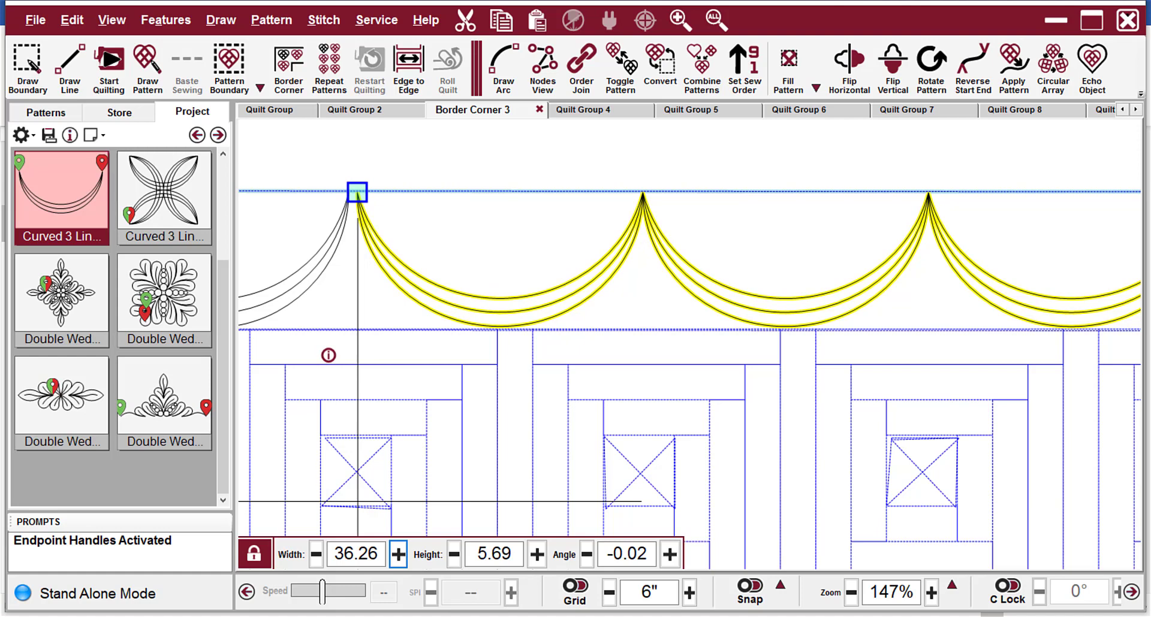
pyautogui.scroll(-6, 357, 192)
# Move the crossed guide lines so the vertical one runs through the centre of the fourth quilt block.
pyautogui.click(320, 403)
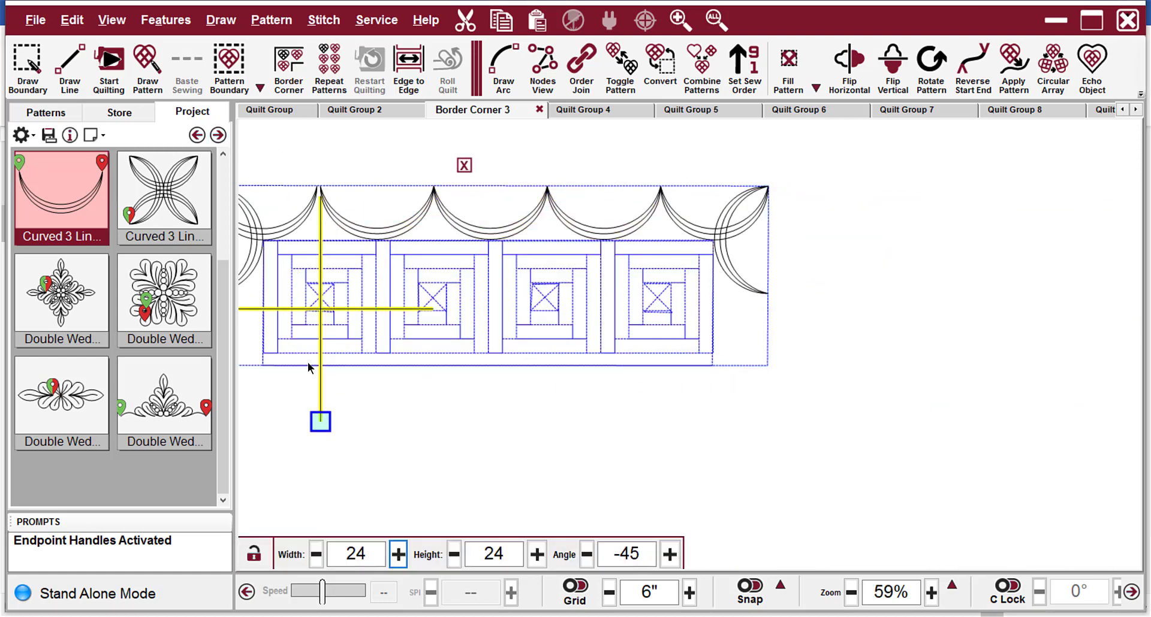
pyautogui.click(325, 359)
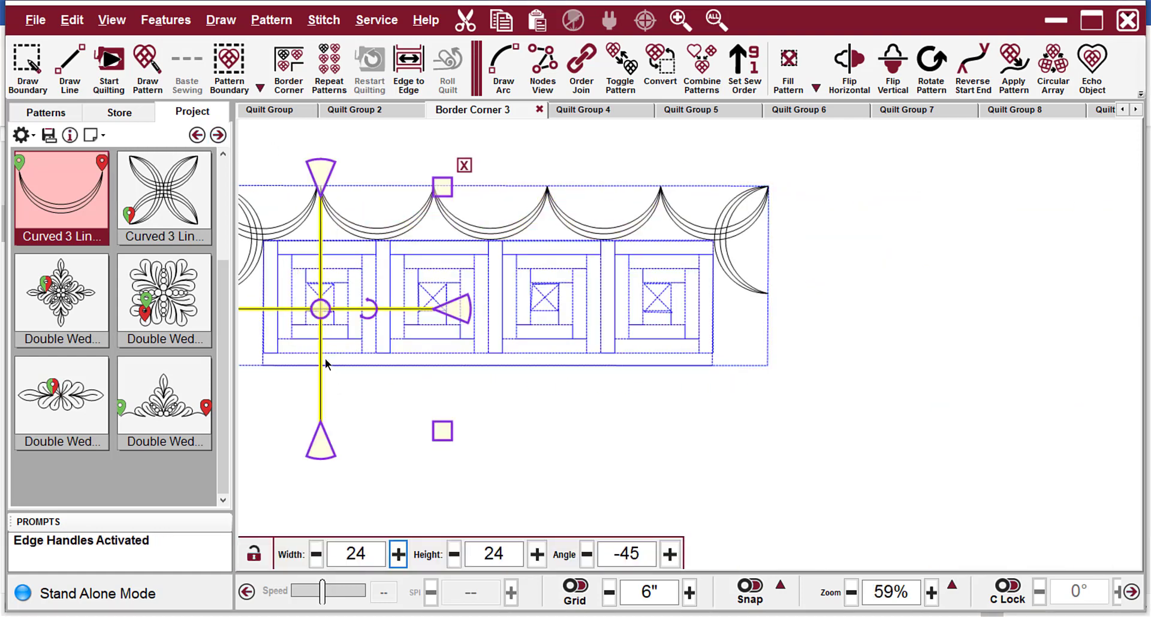
pyautogui.moveTo(321, 311); pyautogui.dragTo(658, 288)
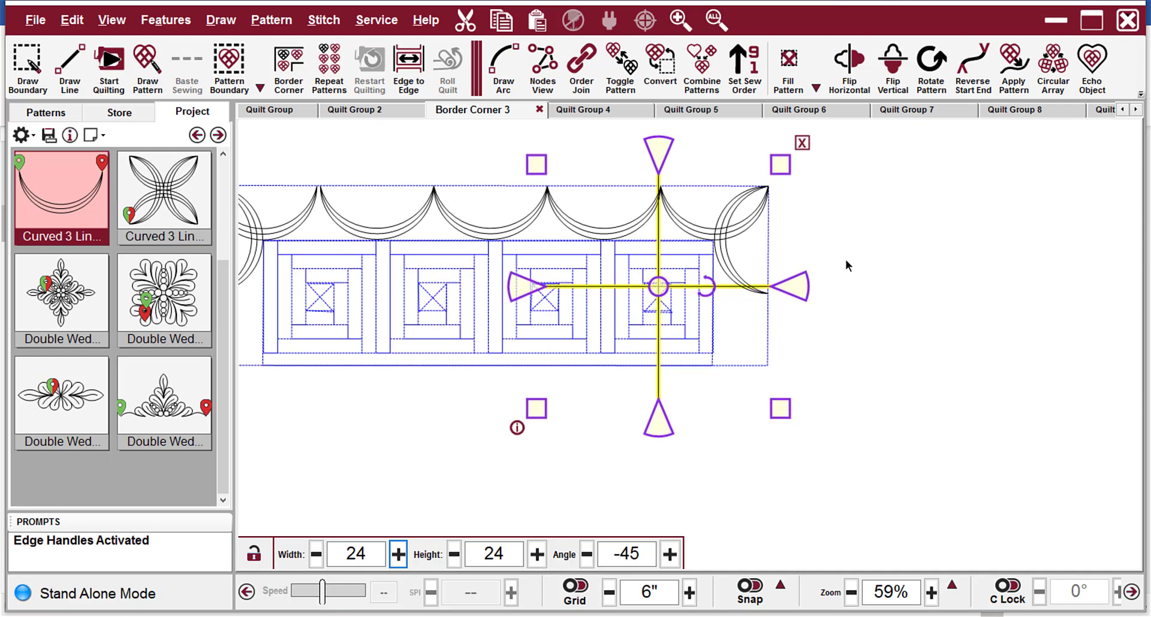
pyautogui.scroll(1, 724, 231)
pyautogui.scroll(7, 663, 199)
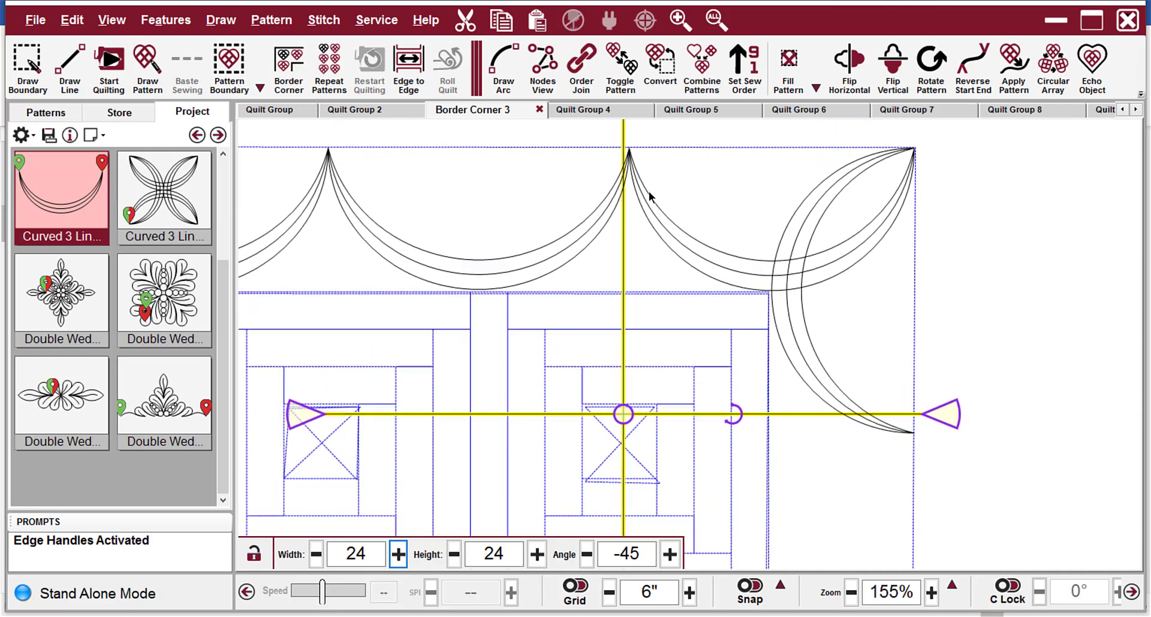
pyautogui.scroll(-5, 952, 244)
# Reselect only the three middle swags and stretch their right endpoint onto the vertical guide line at the fourth block.
pyautogui.click(811, 239)
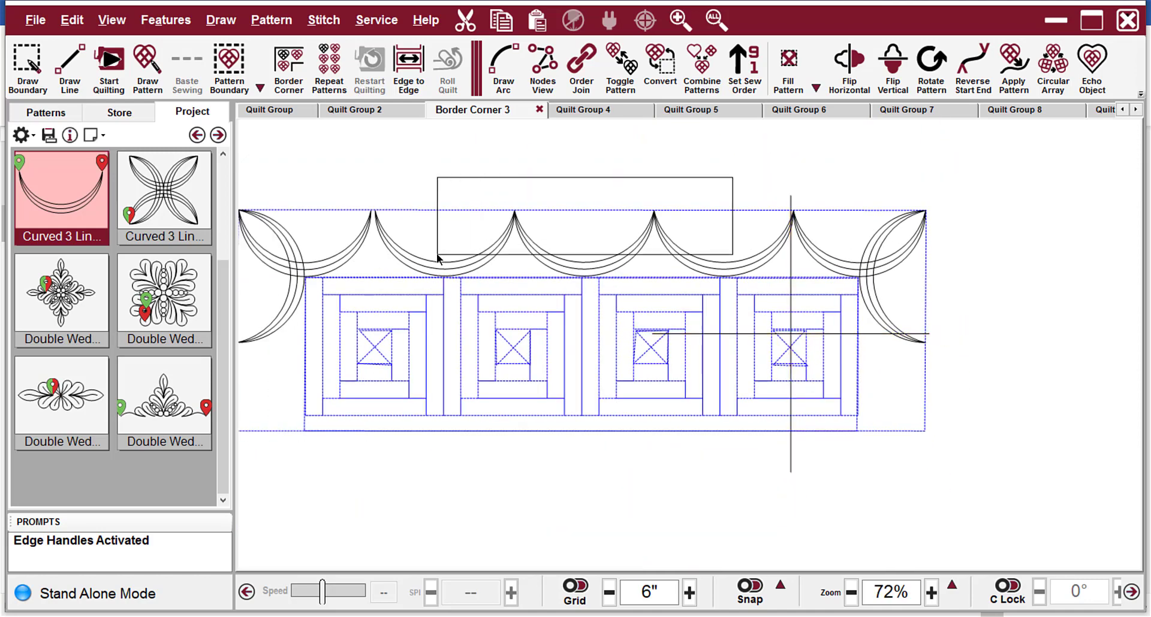
pyautogui.scroll(2, 868, 212)
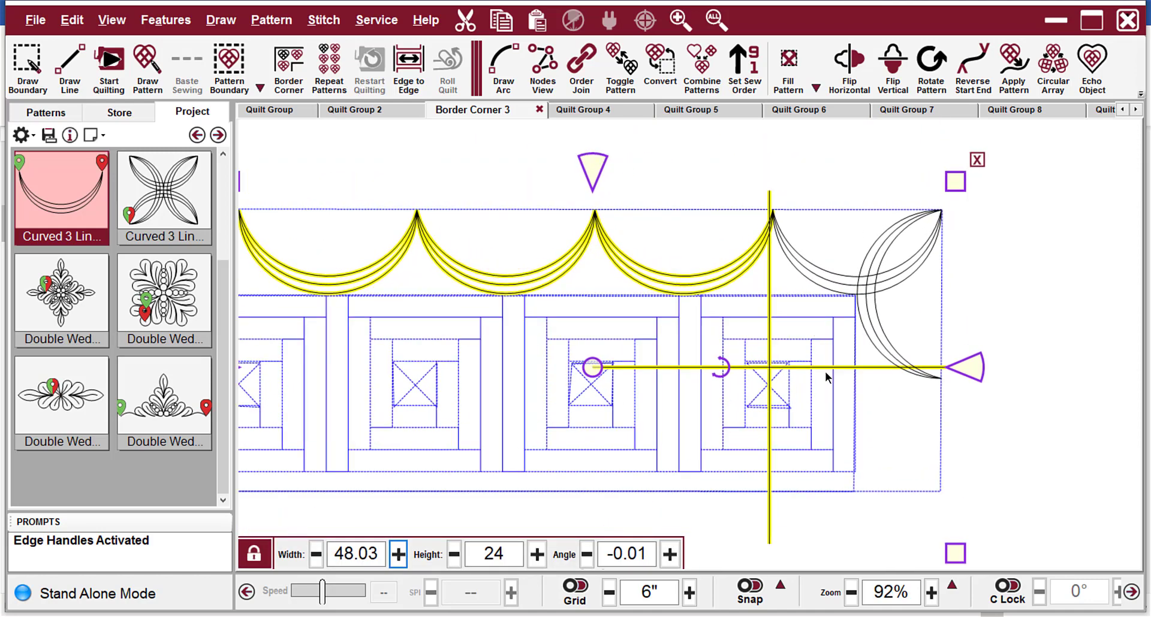
pyautogui.keyDown('ctrl'); pyautogui.click(766, 534); pyautogui.keyUp('ctrl')
pyautogui.scroll(5, 760, 199)
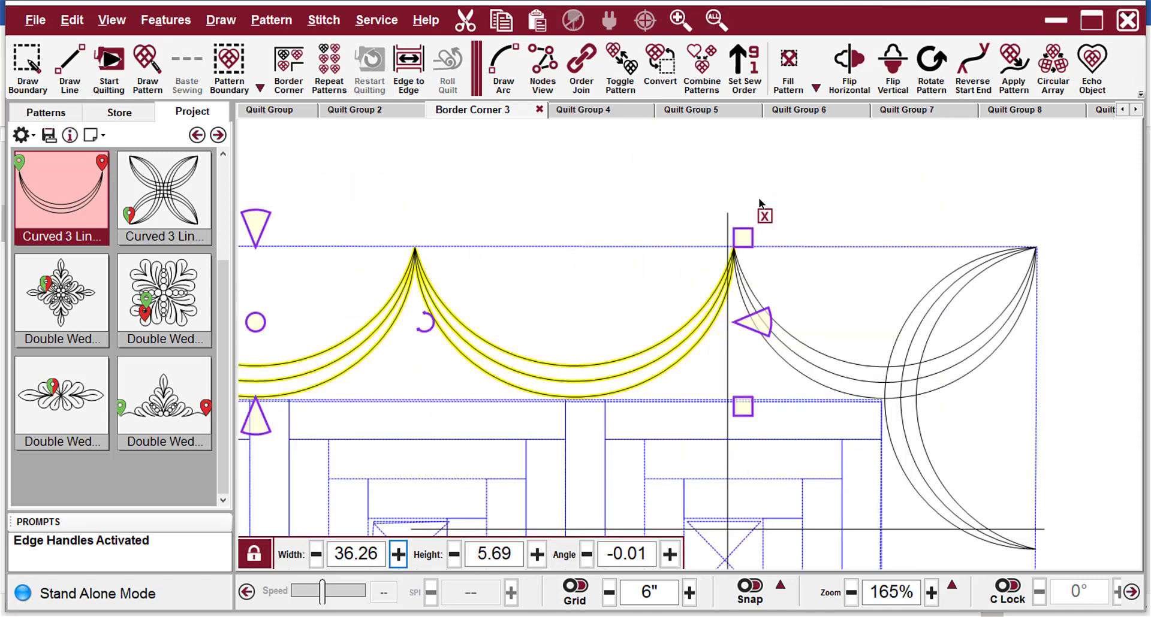
pyautogui.click(733, 251)
pyautogui.scroll(2, 749, 236)
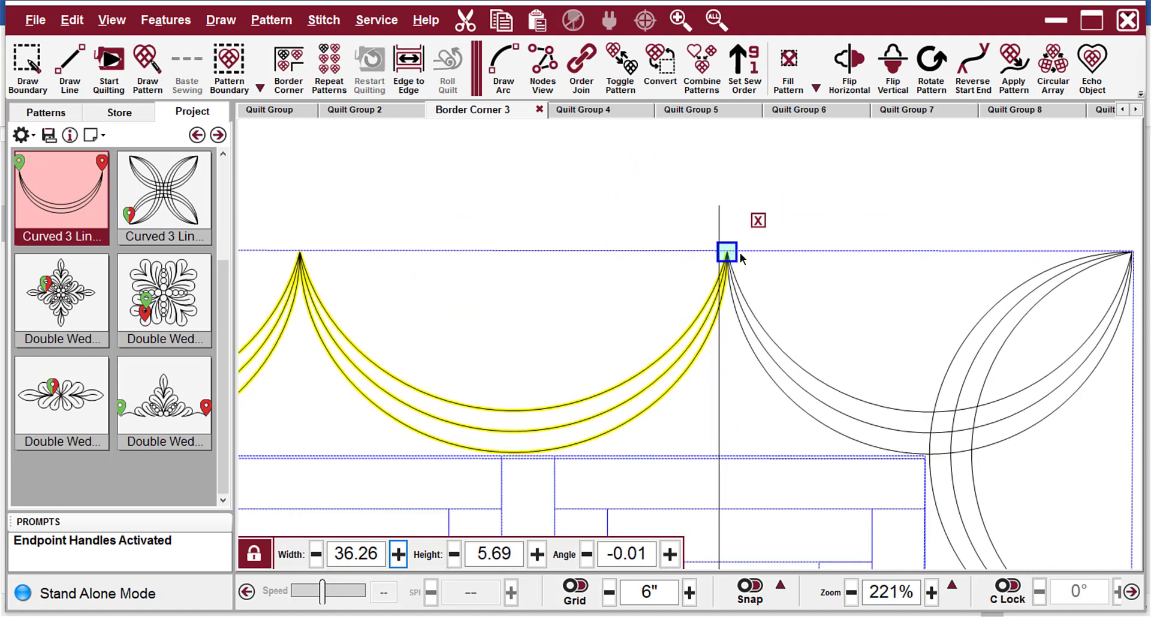
pyautogui.moveTo(726, 254); pyautogui.dragTo(719, 249)
pyautogui.scroll(-3, 789, 176)
pyautogui.scroll(-5, 785, 179)
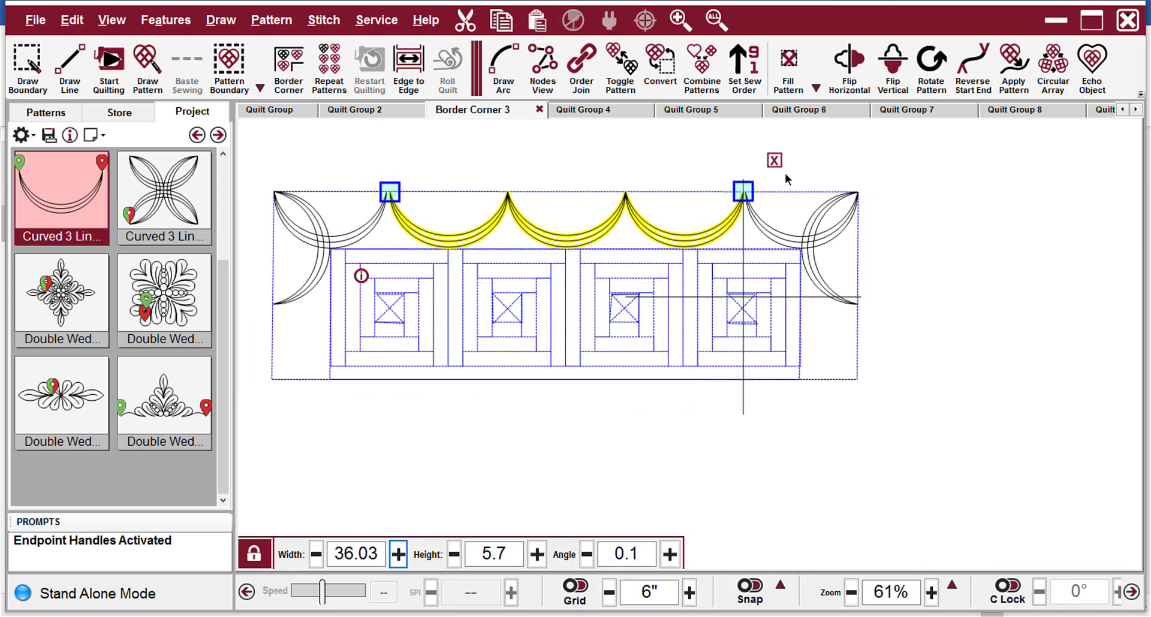
# Move the crossed guide lines so the vertical one runs through the centre of the third quilt block.
pyautogui.click(745, 370)
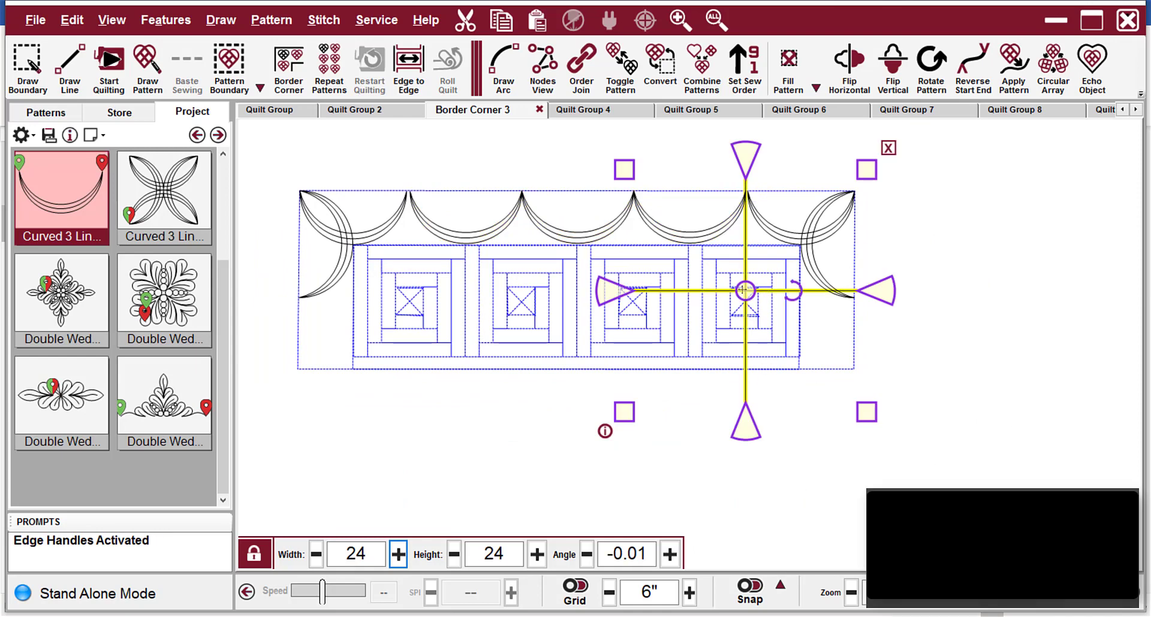
pyautogui.moveTo(743, 290); pyautogui.dragTo(630, 276)
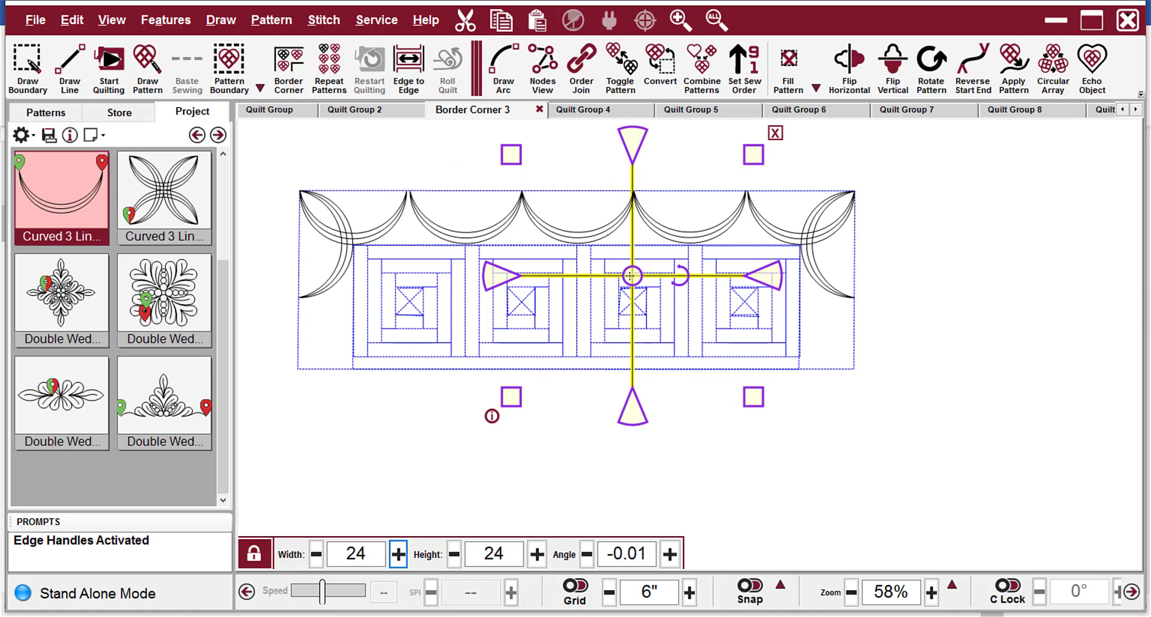
pyautogui.click(1005, 376)
pyautogui.scroll(2, 876, 261)
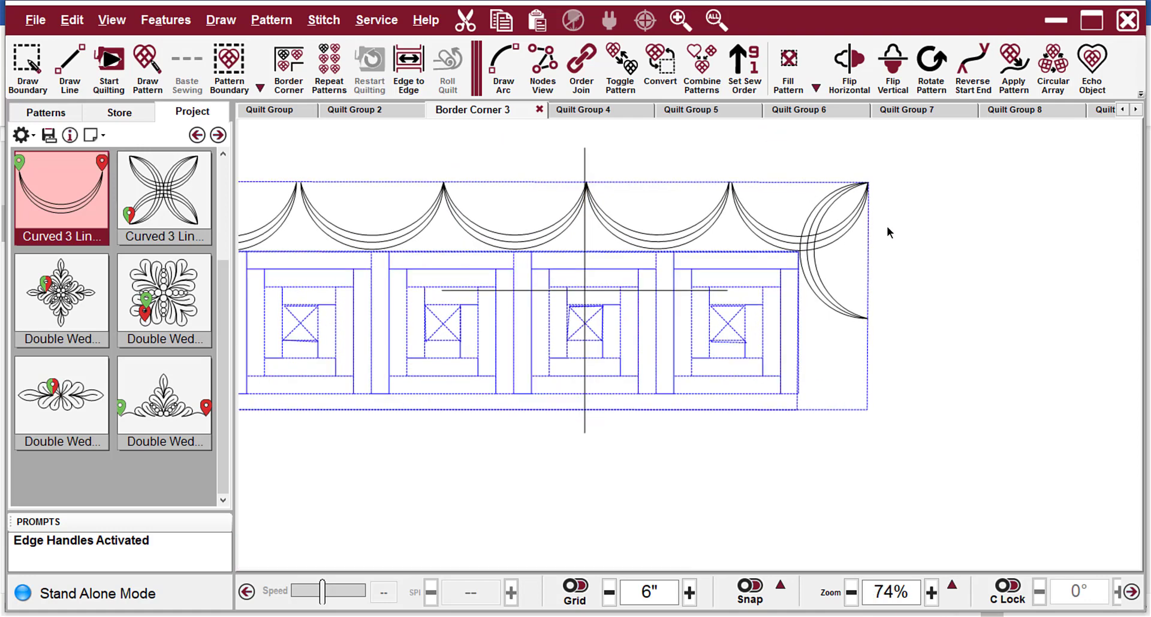
pyautogui.scroll(2, 818, 228)
# Attach the upper endpoint of the right corner pattern to the end of the adjacent swag, with endpoint and grid snapping on.
pyautogui.click(817, 251)
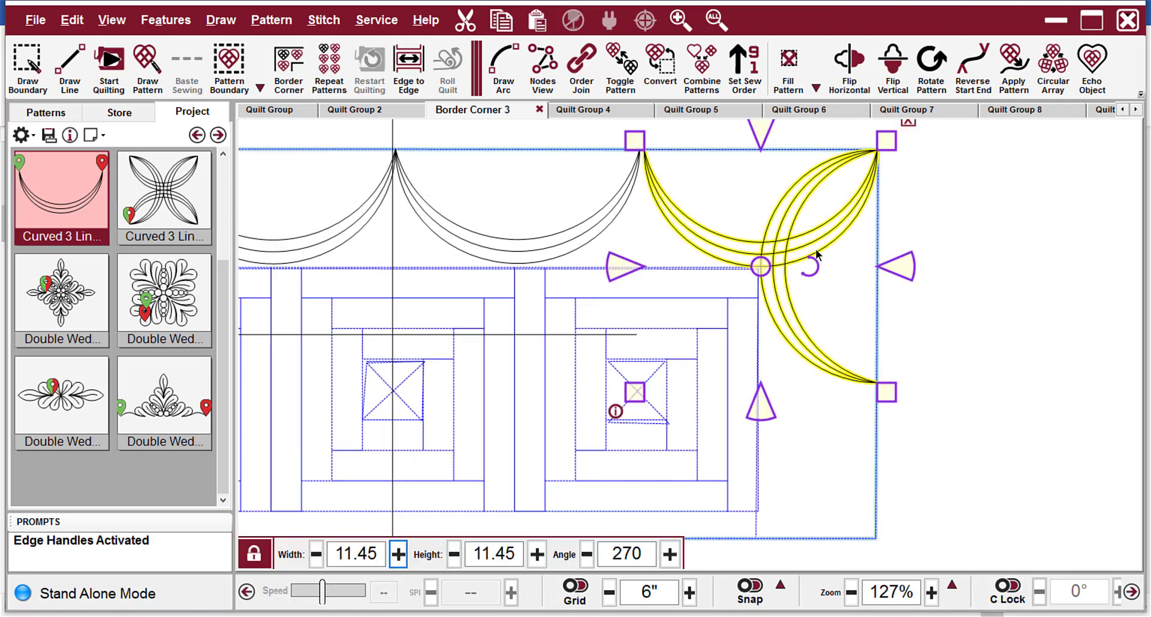
pyautogui.scroll(1, 684, 157)
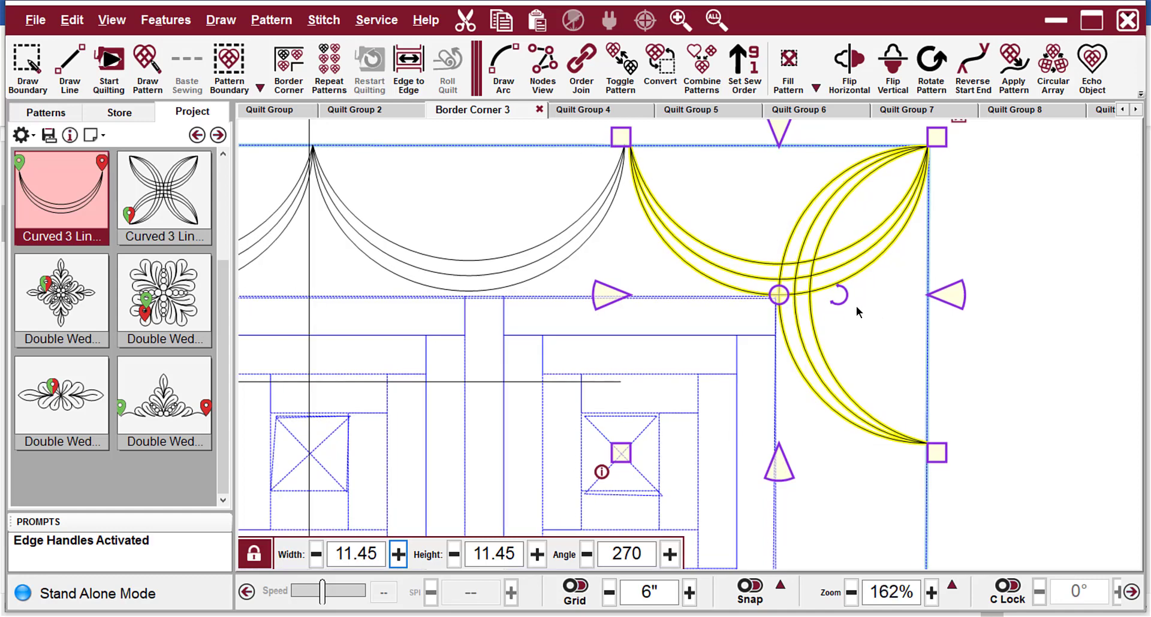
pyautogui.scroll(-3, 790, 469)
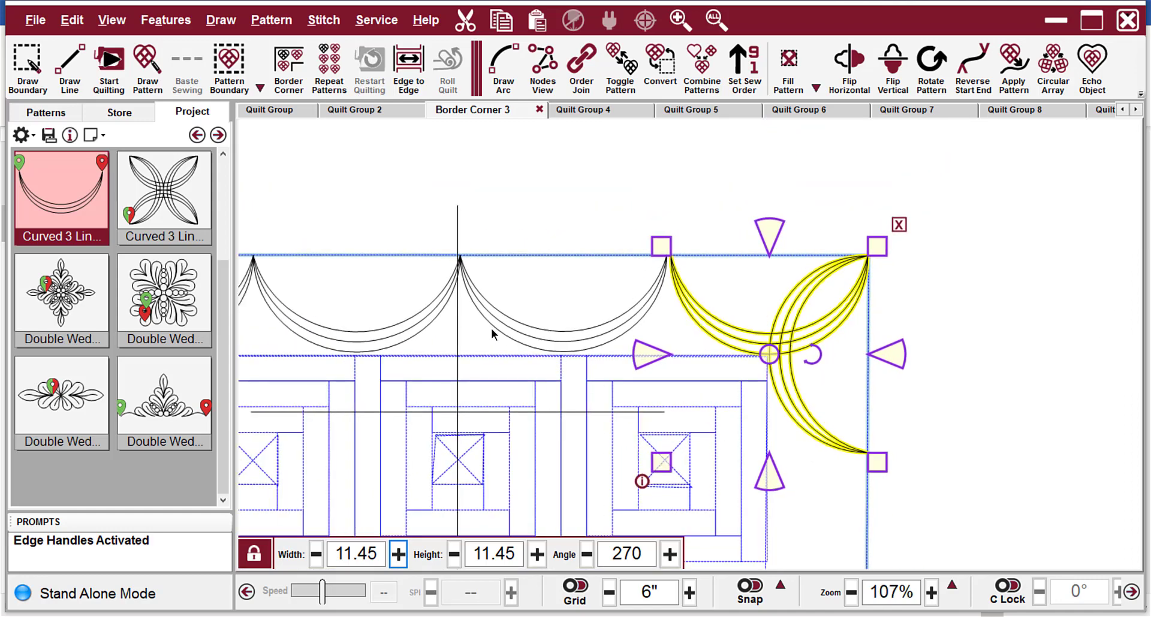
pyautogui.scroll(2, 684, 242)
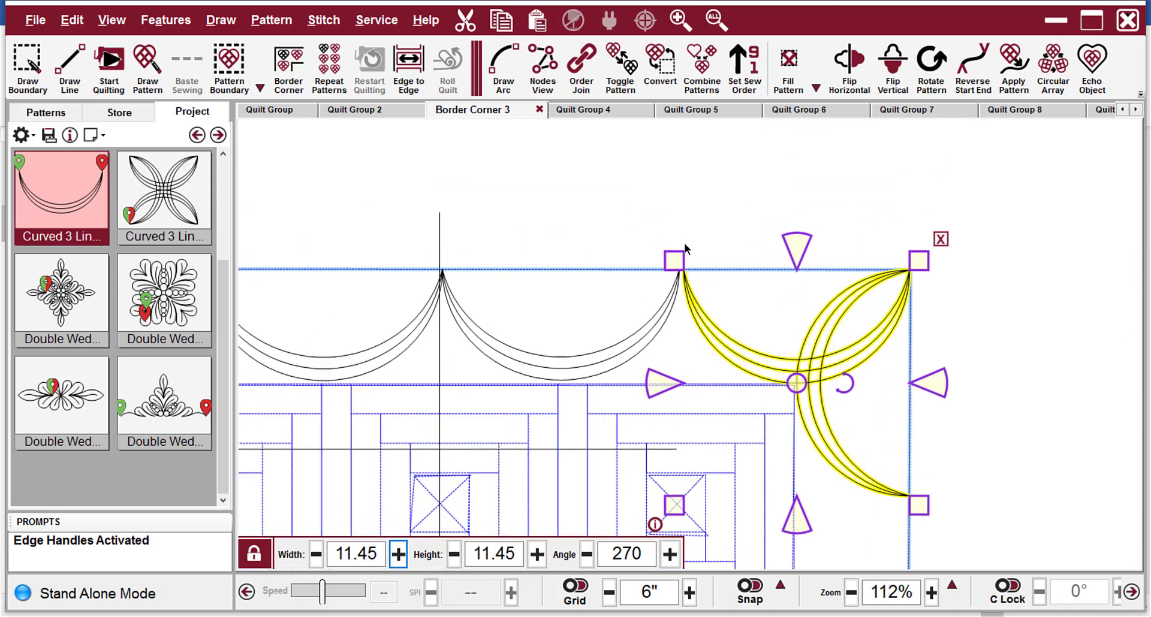
pyautogui.click(762, 267)
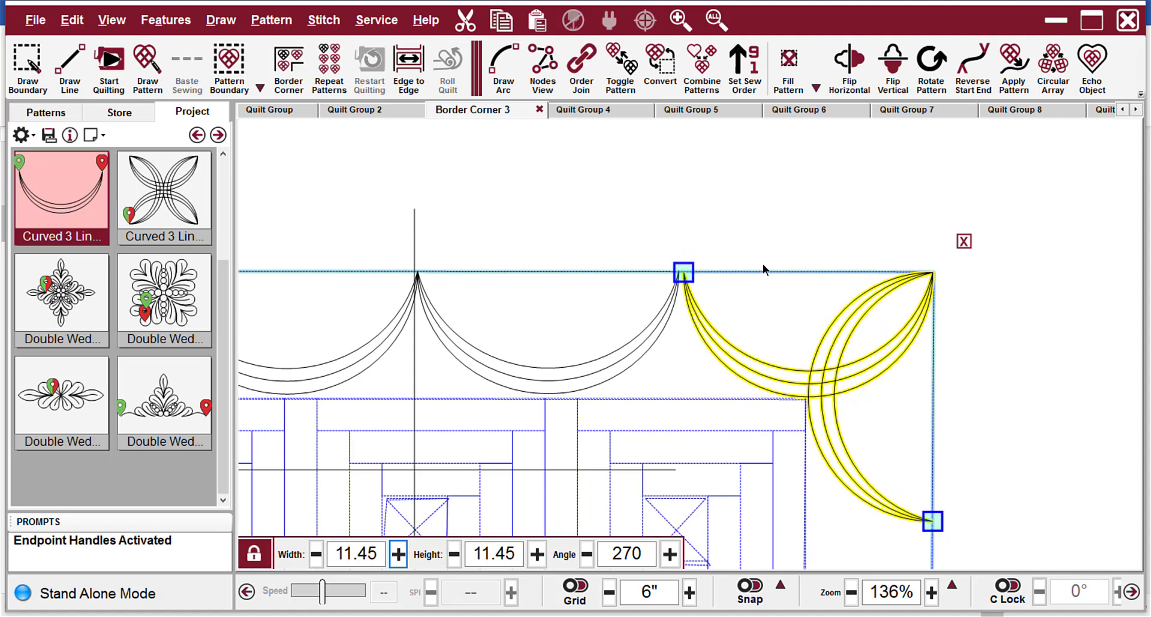
pyautogui.scroll(3, 762, 267)
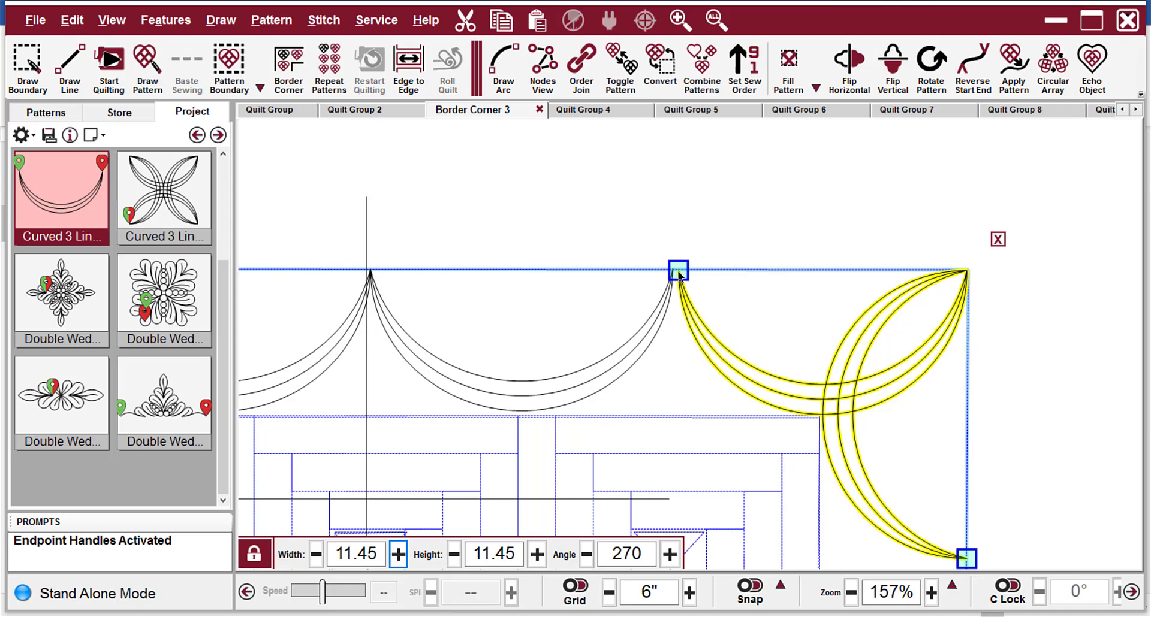
pyautogui.moveTo(679, 271); pyautogui.dragTo(674, 270)
pyautogui.scroll(-1, 1051, 265)
pyautogui.scroll(-10, 1051, 263)
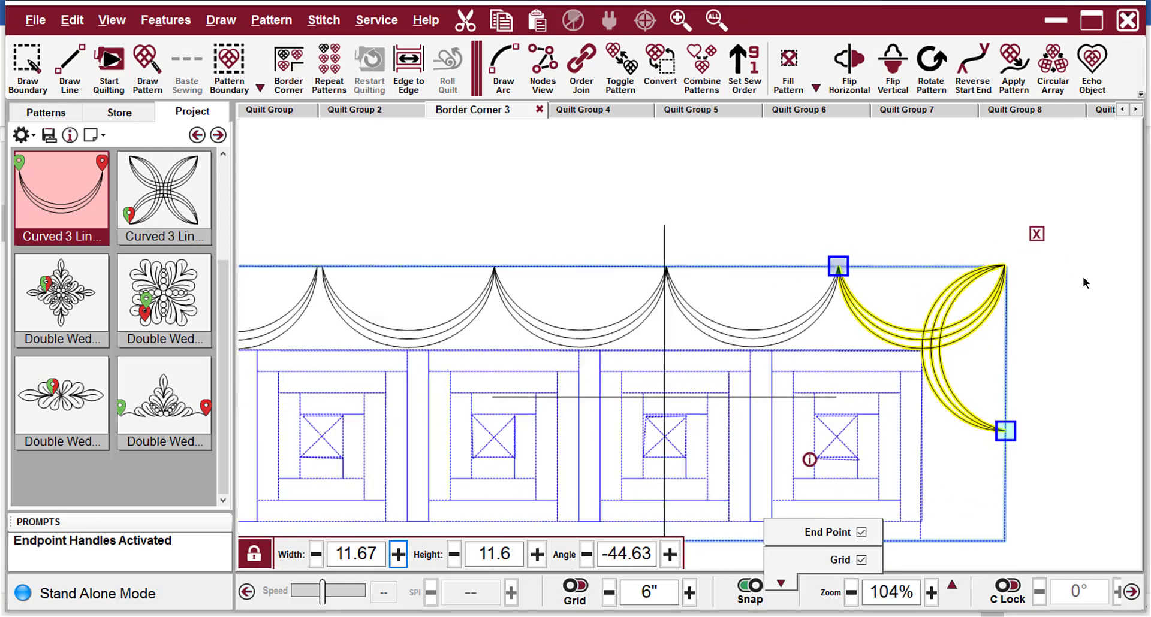
# Select the left corner pattern and snap its upper endpoint to the start of the adjacent swag.
pyautogui.click(566, 318)
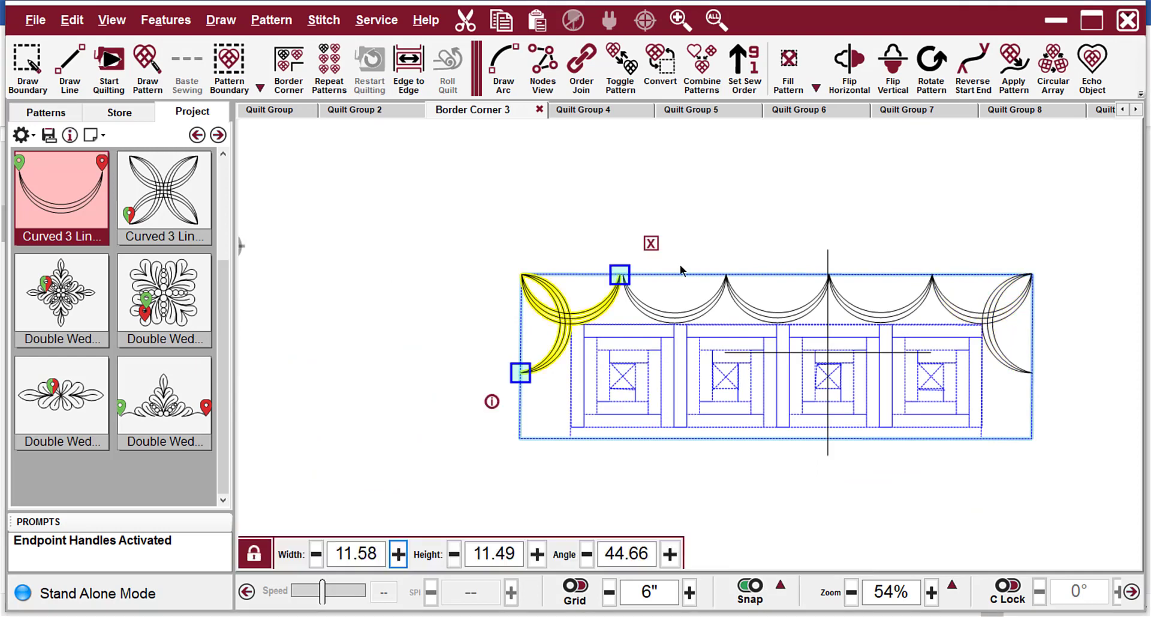
pyautogui.scroll(2, 605, 280)
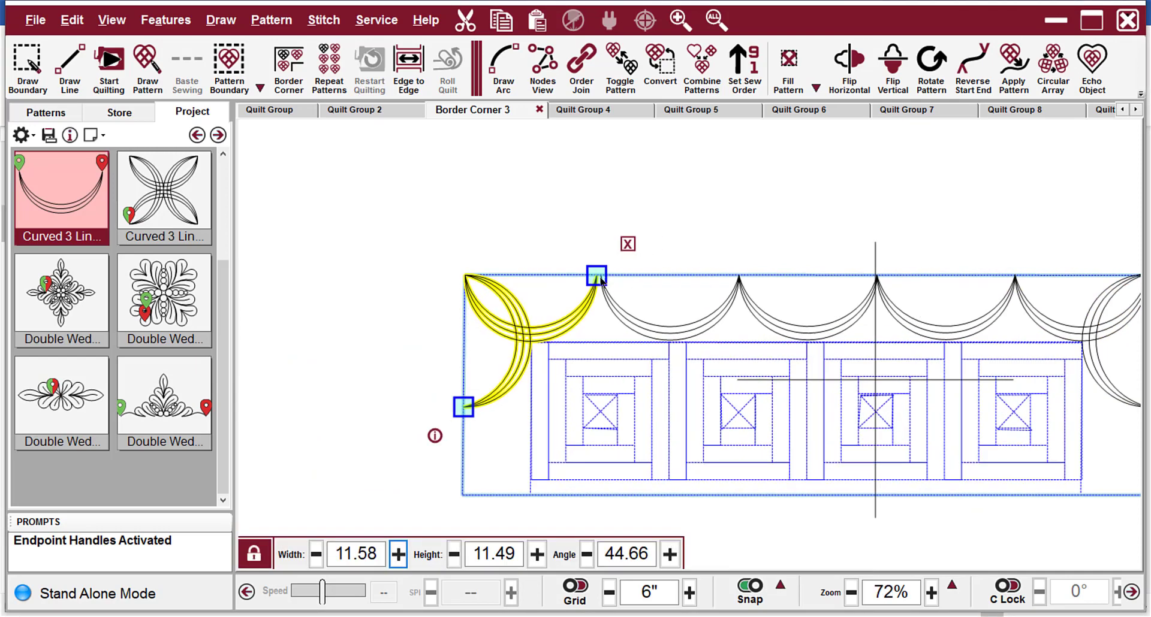
pyautogui.moveTo(599, 277); pyautogui.dragTo(603, 278)
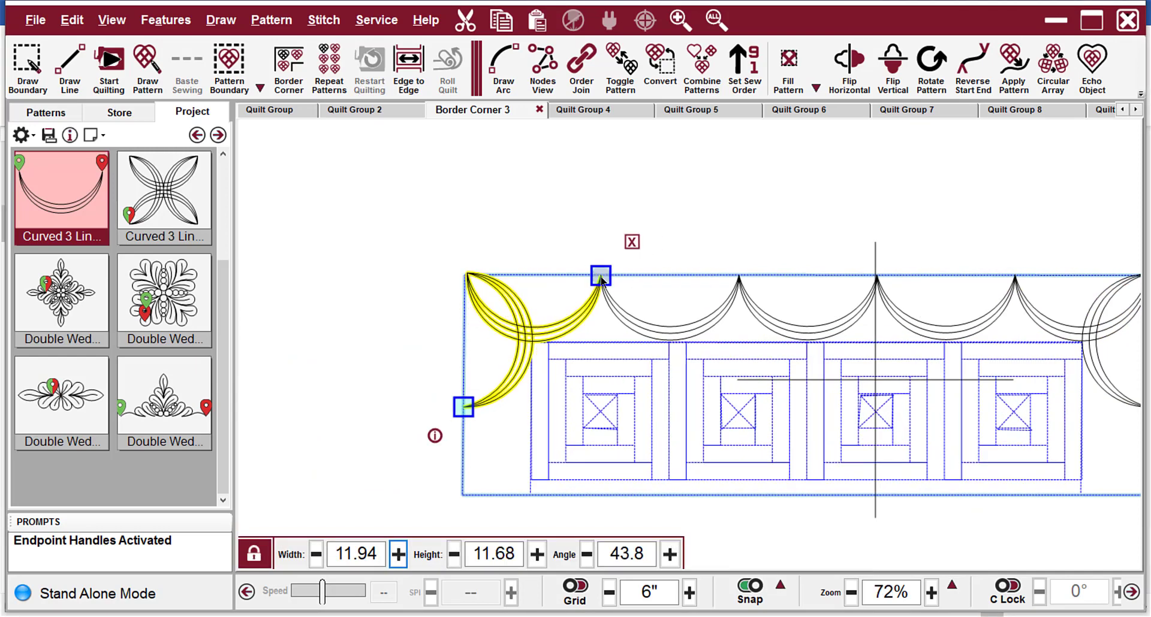
pyautogui.scroll(-2, 363, 224)
pyautogui.scroll(4, 383, 280)
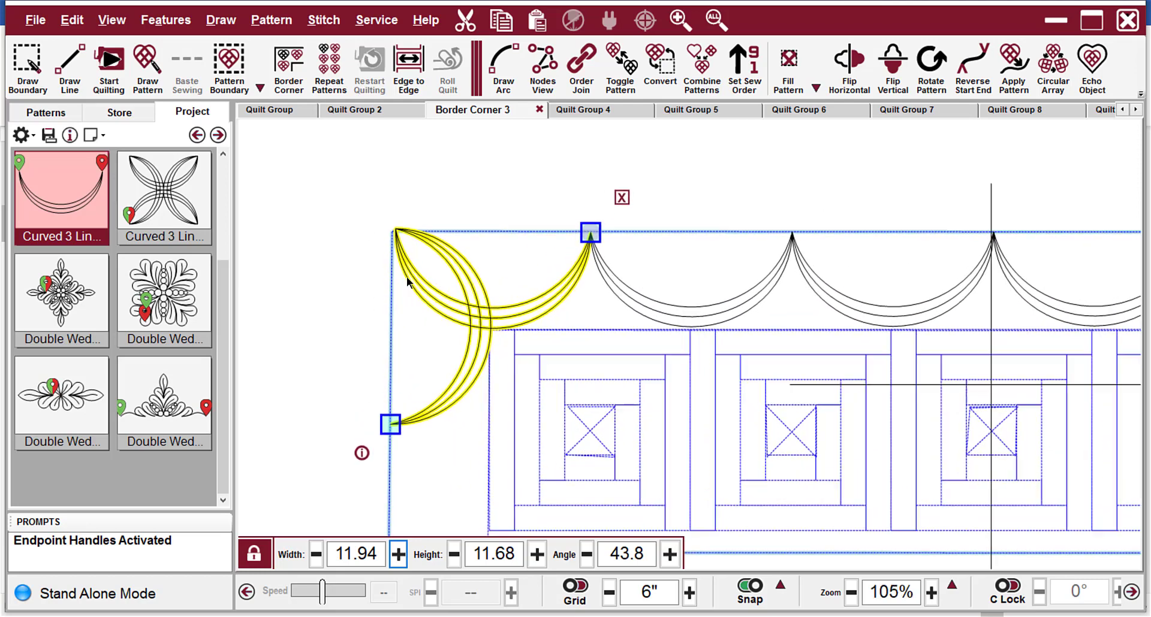
pyautogui.scroll(1, 458, 289)
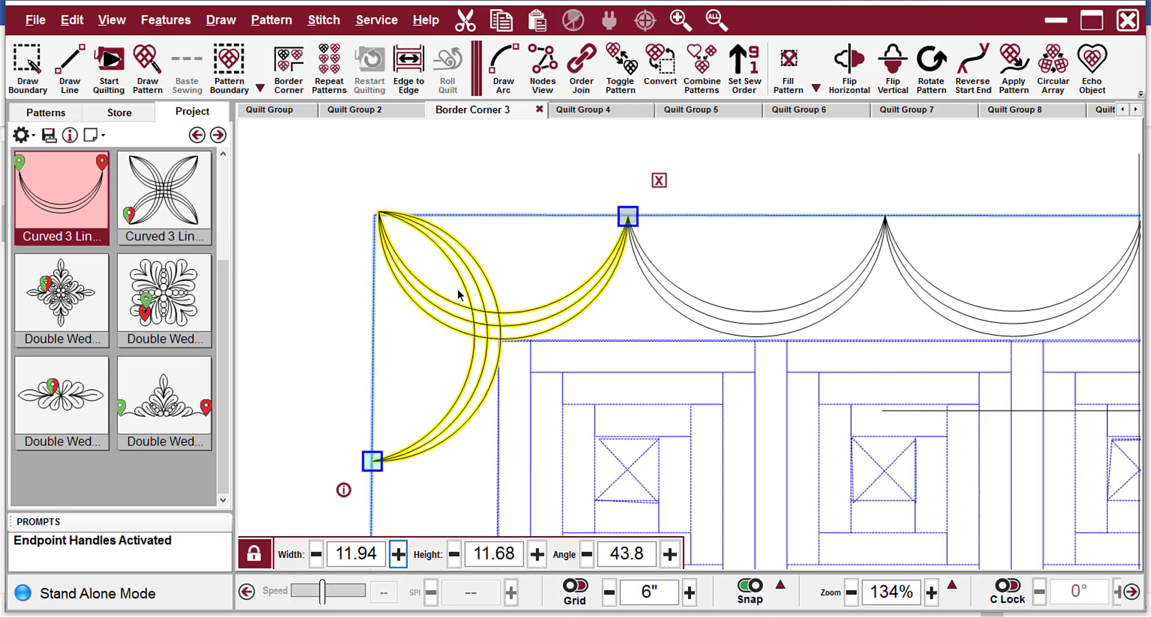
# Reshape the left corner pattern to a height of 11.45 so its outer point meets the upper-left corner of the border boundary.
pyautogui.click(469, 336)
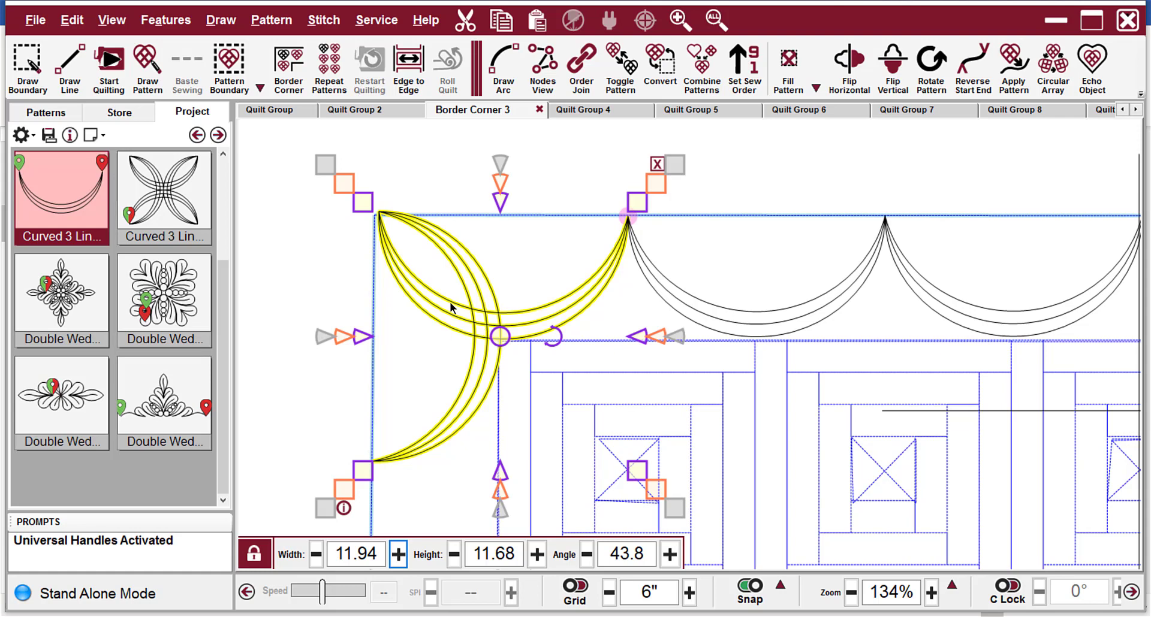
pyautogui.scroll(2, 449, 301)
pyautogui.scroll(1, 321, 157)
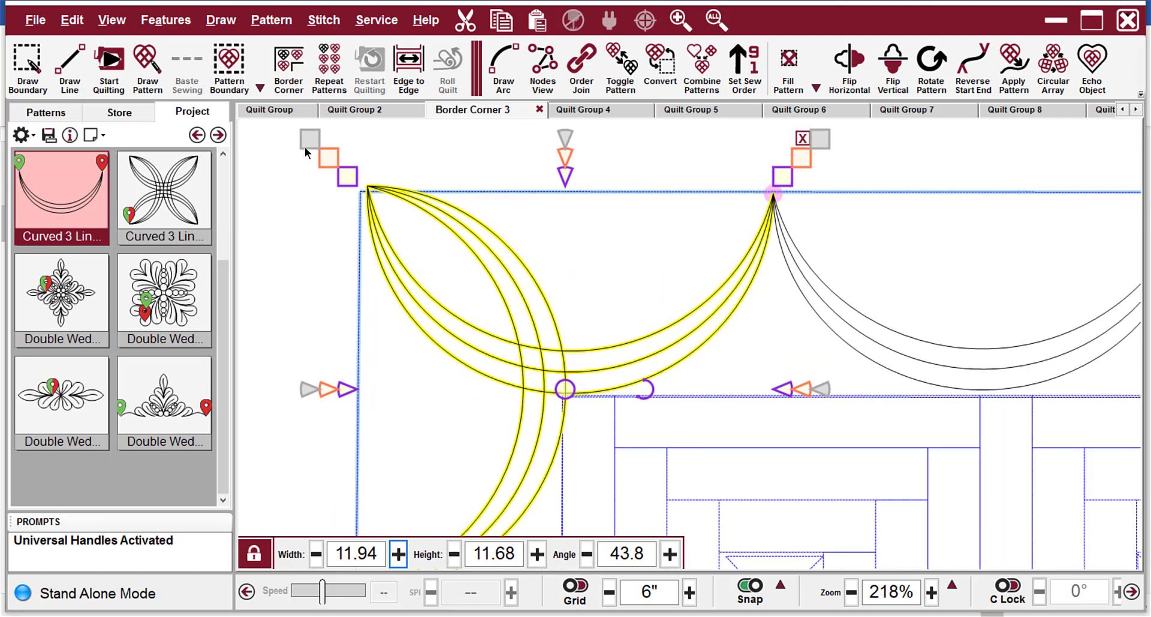
pyautogui.moveTo(306, 144); pyautogui.dragTo(300, 152)
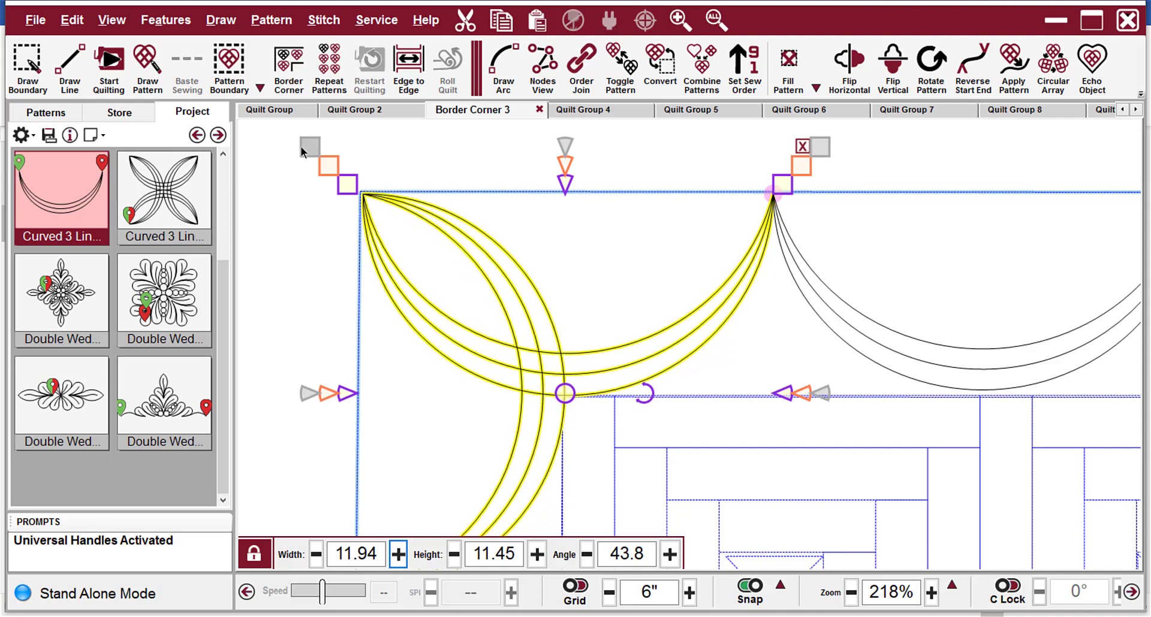
pyautogui.moveTo(296, 150); pyautogui.dragTo(301, 150)
pyautogui.rightClick(301, 149)
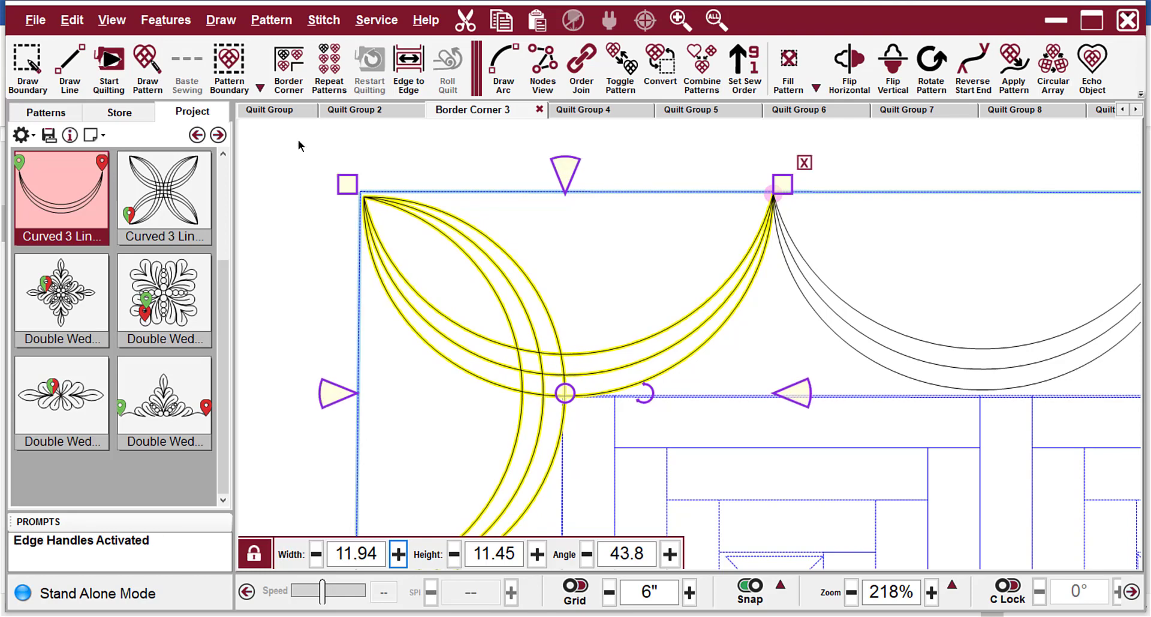
# Examine how the crossing curves of the left corner pattern line up with the upper-left corner of the quilt blocks.
pyautogui.scroll(-4, 392, 165)
pyautogui.scroll(-2, 550, 434)
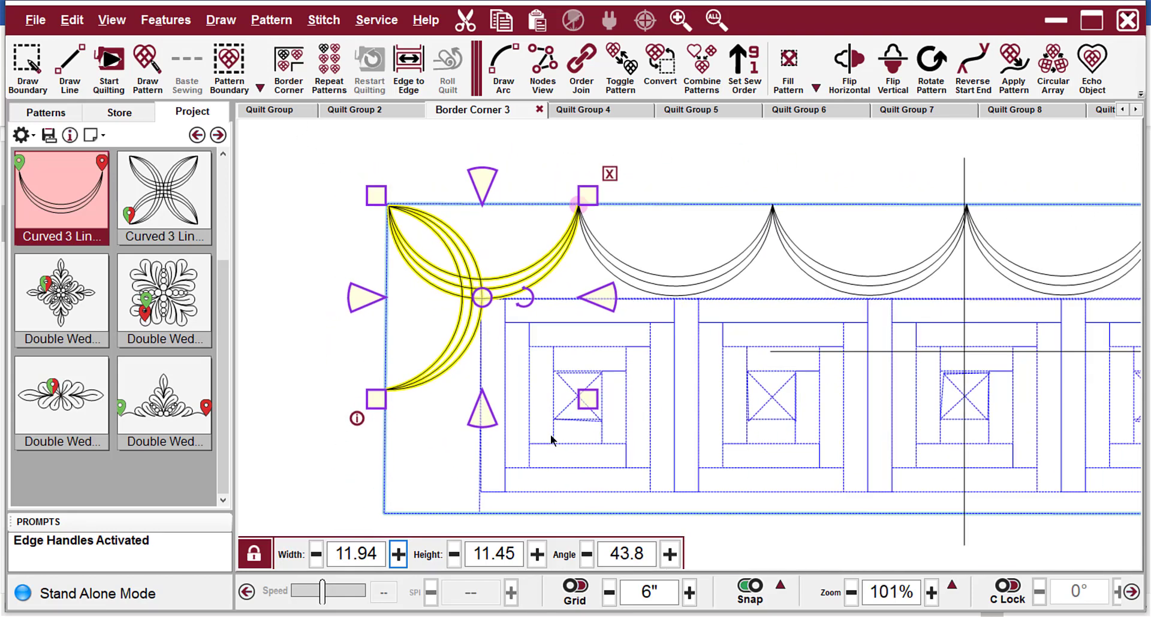
pyautogui.rightClick(550, 433)
pyautogui.scroll(2, 562, 416)
pyautogui.scroll(3, 451, 271)
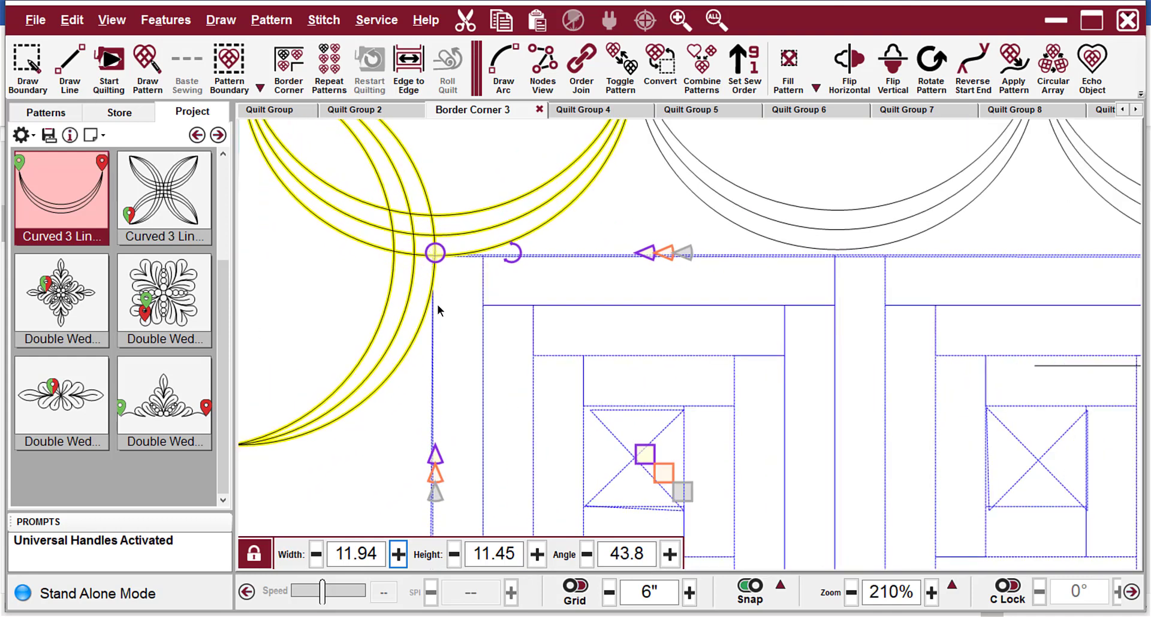
pyautogui.scroll(-1, 549, 200)
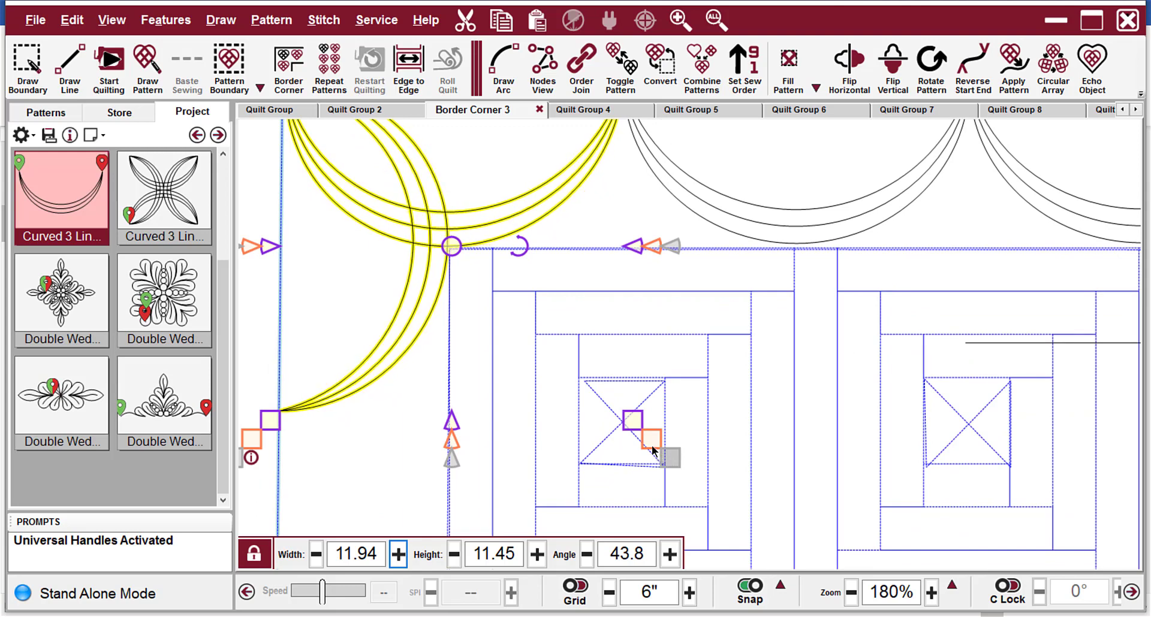
pyautogui.scroll(2, 487, 197)
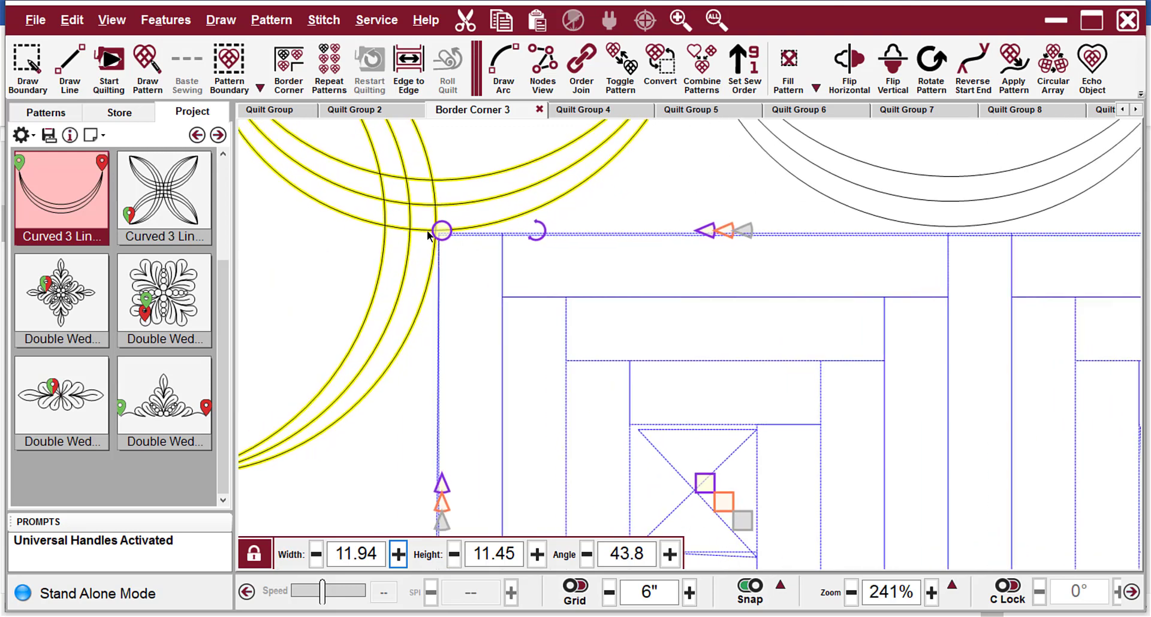
pyautogui.scroll(5, 427, 234)
pyautogui.scroll(-1, 433, 238)
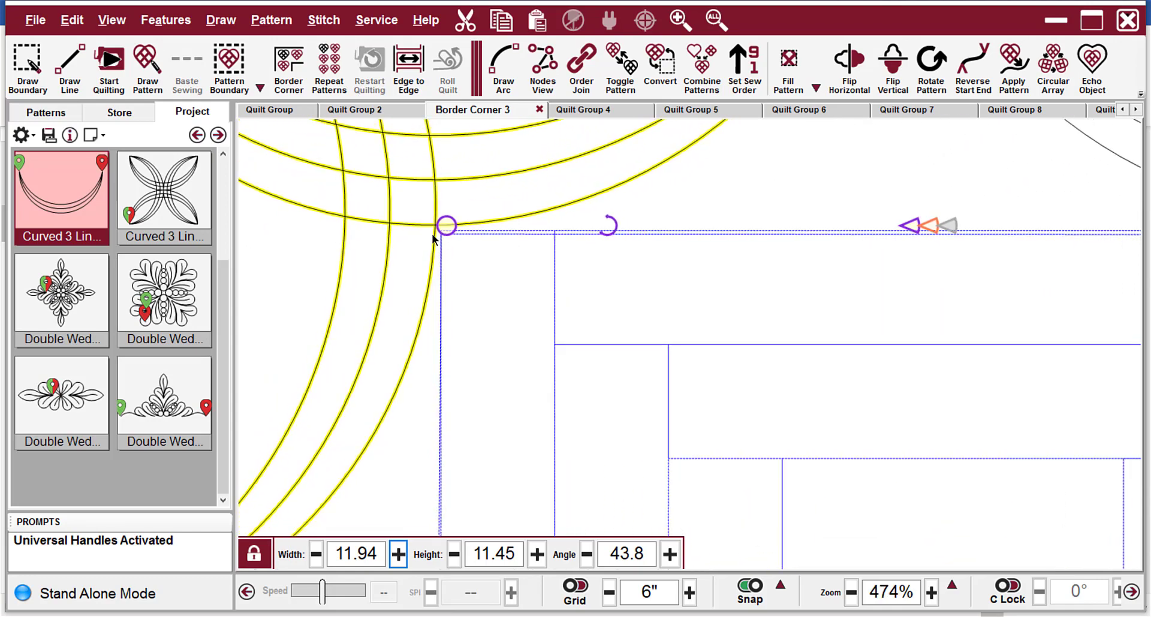
pyautogui.scroll(-8, 433, 237)
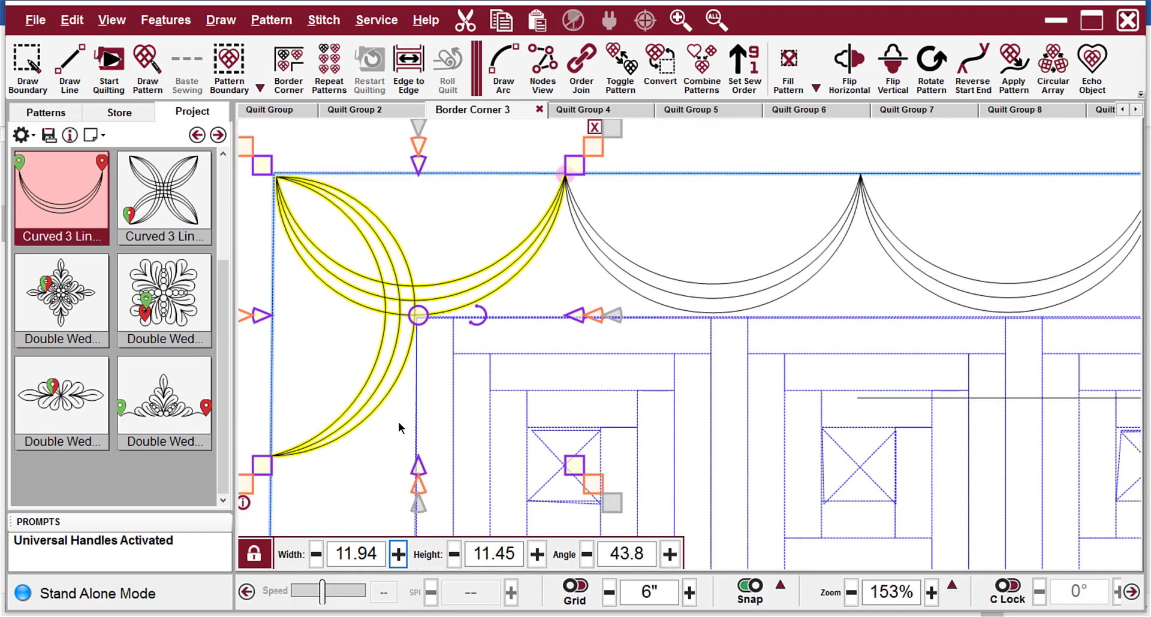
pyautogui.scroll(-6, 325, 293)
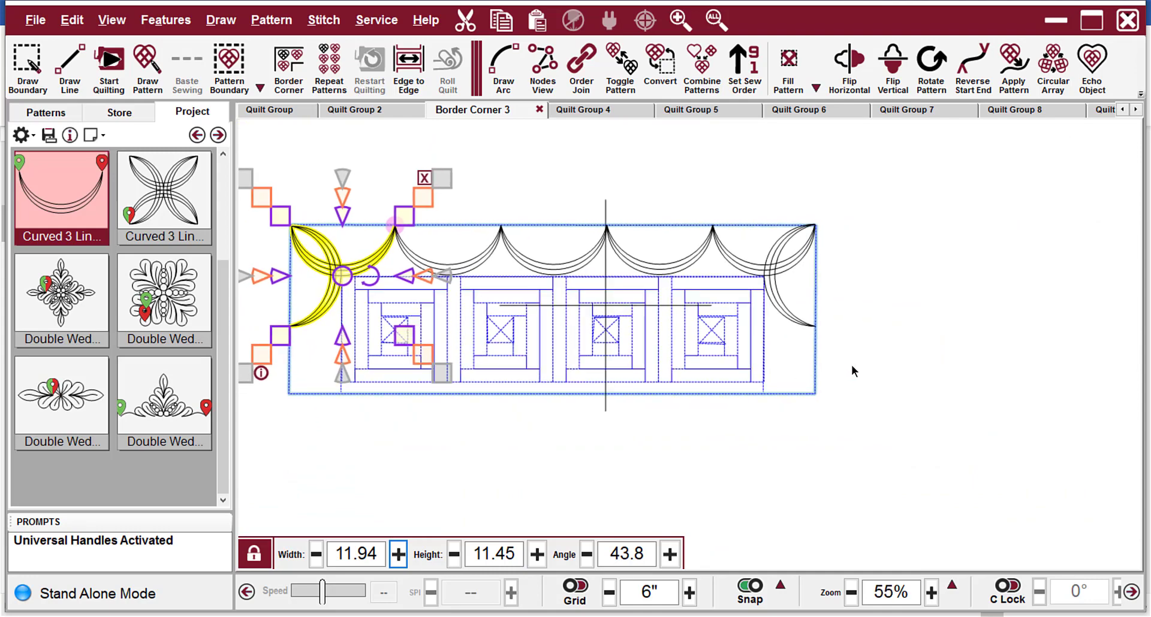
# Reshape the right corner pattern to a height of 11.52 with its outer point on the border corner, and check its inner crossing.
pyautogui.scroll(4, 825, 267)
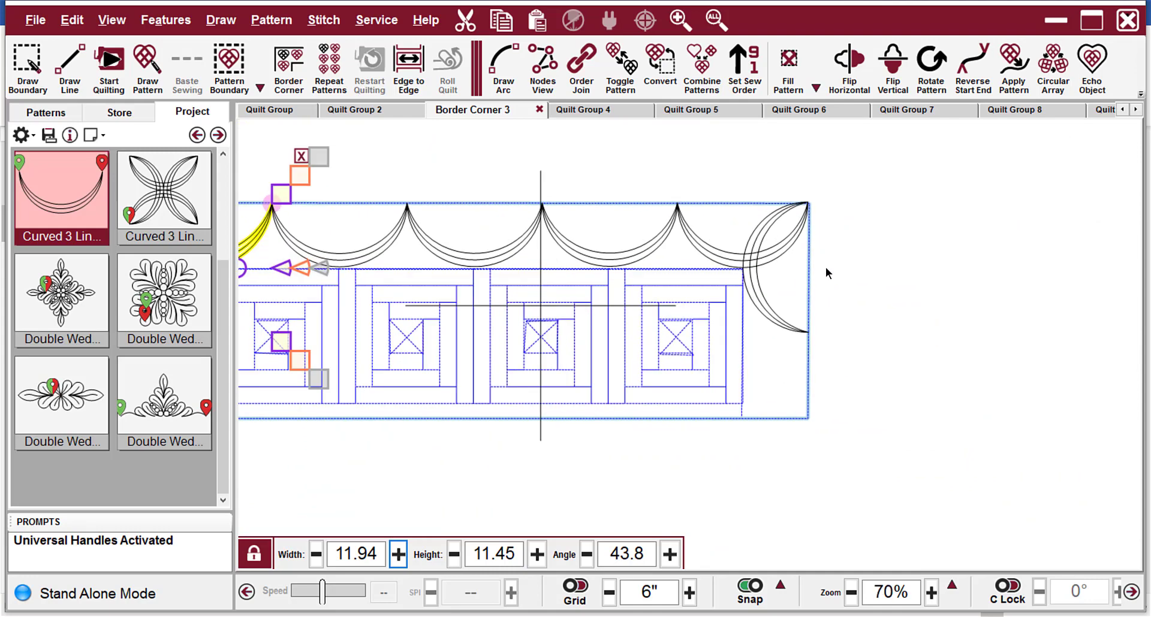
pyautogui.click(750, 275)
pyautogui.scroll(1, 800, 347)
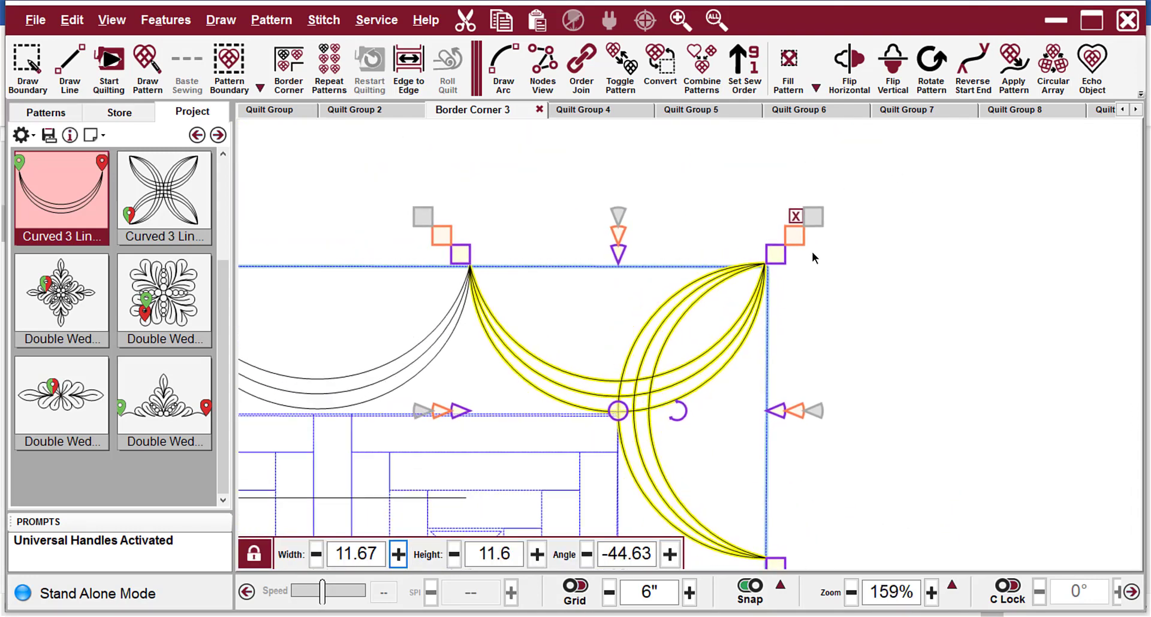
pyautogui.moveTo(812, 222); pyautogui.dragTo(816, 224)
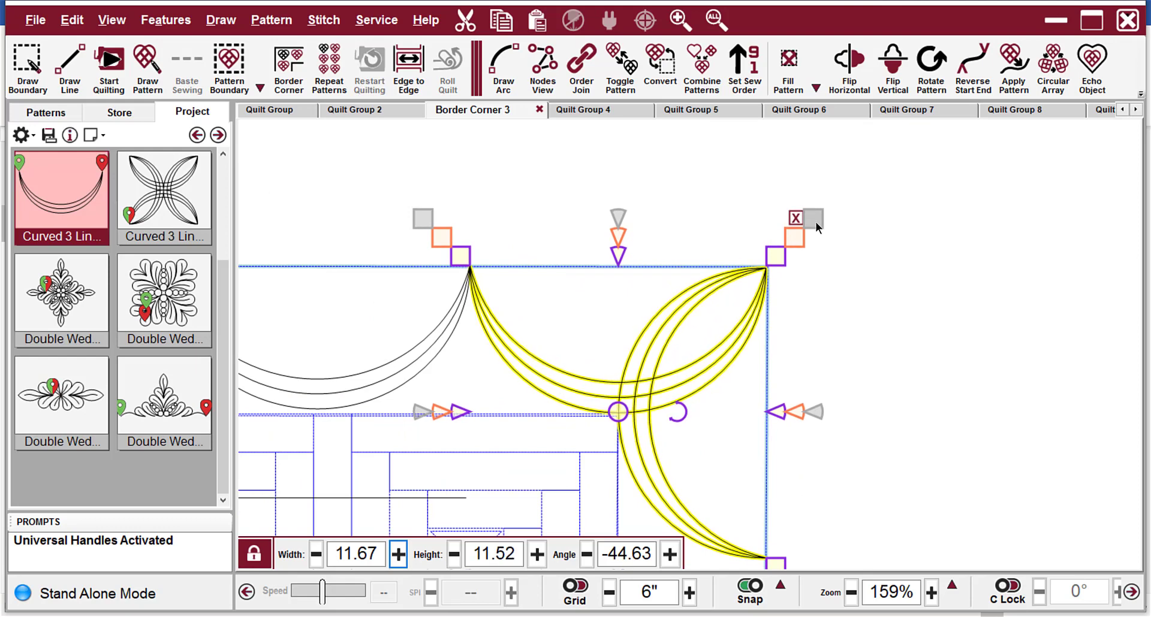
pyautogui.scroll(-2, 498, 192)
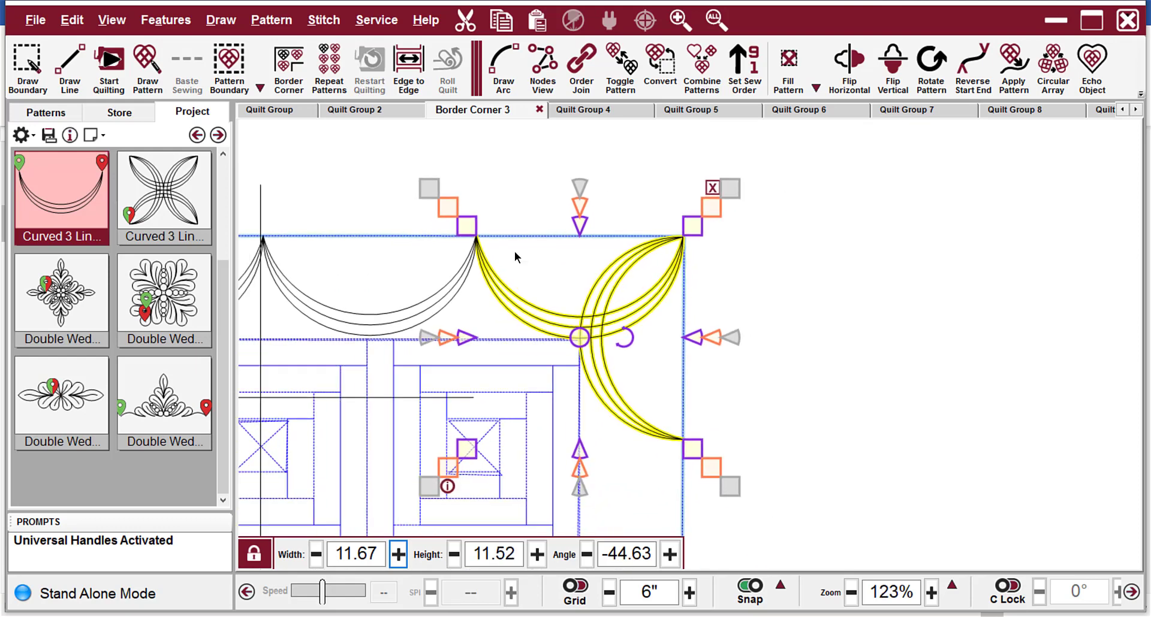
pyautogui.scroll(3, 486, 432)
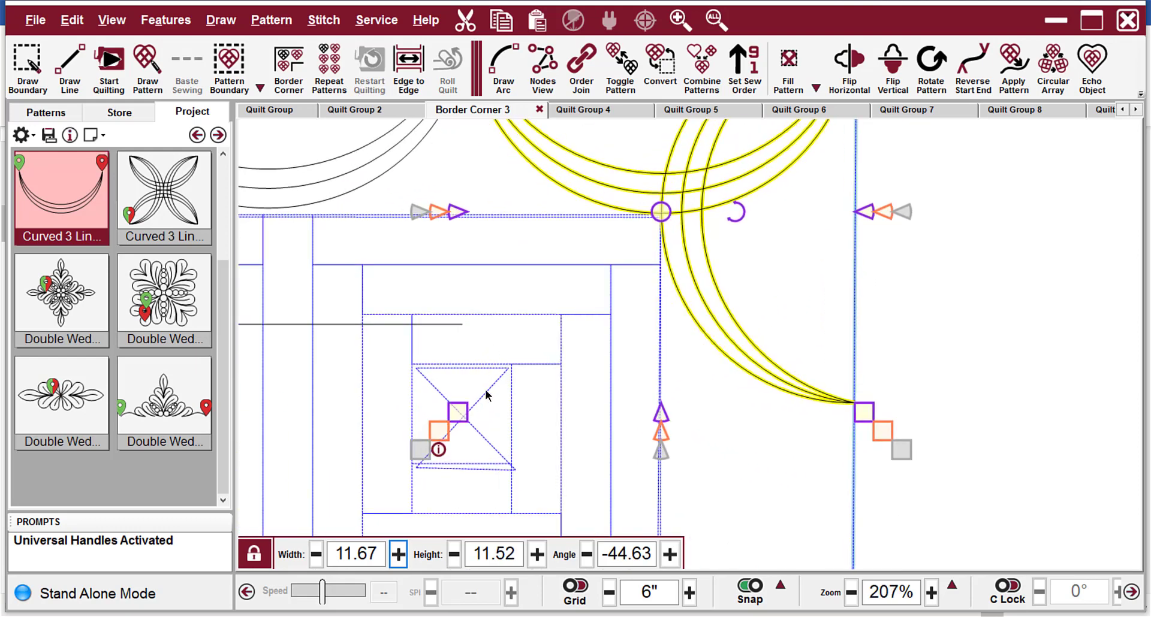
pyautogui.scroll(2, 676, 209)
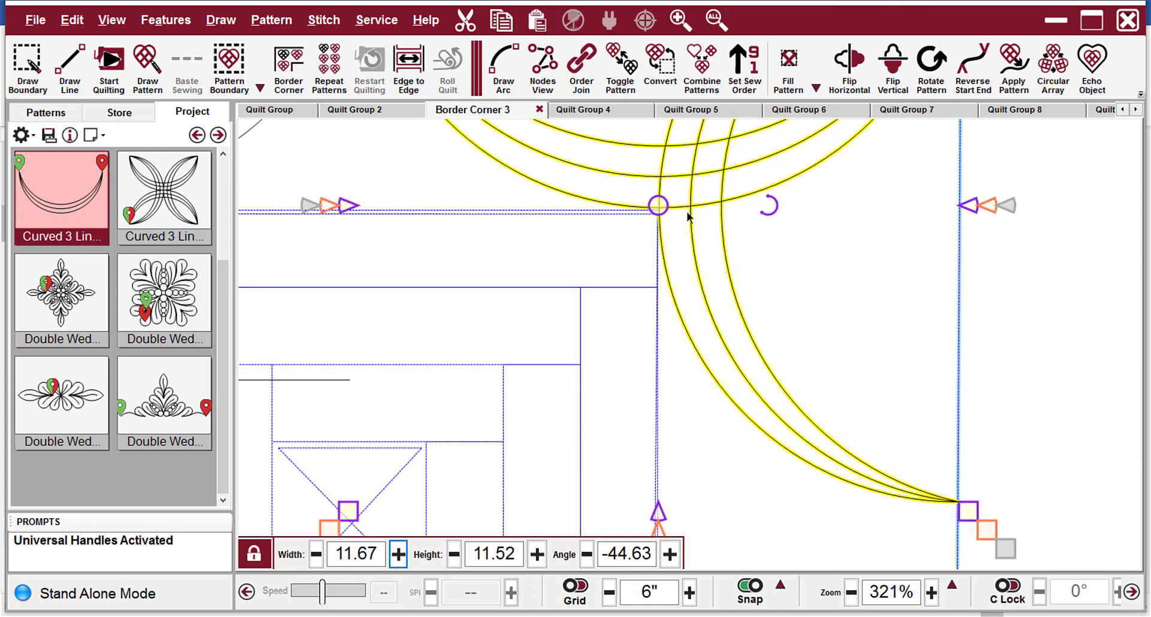
pyautogui.scroll(-1, 546, 358)
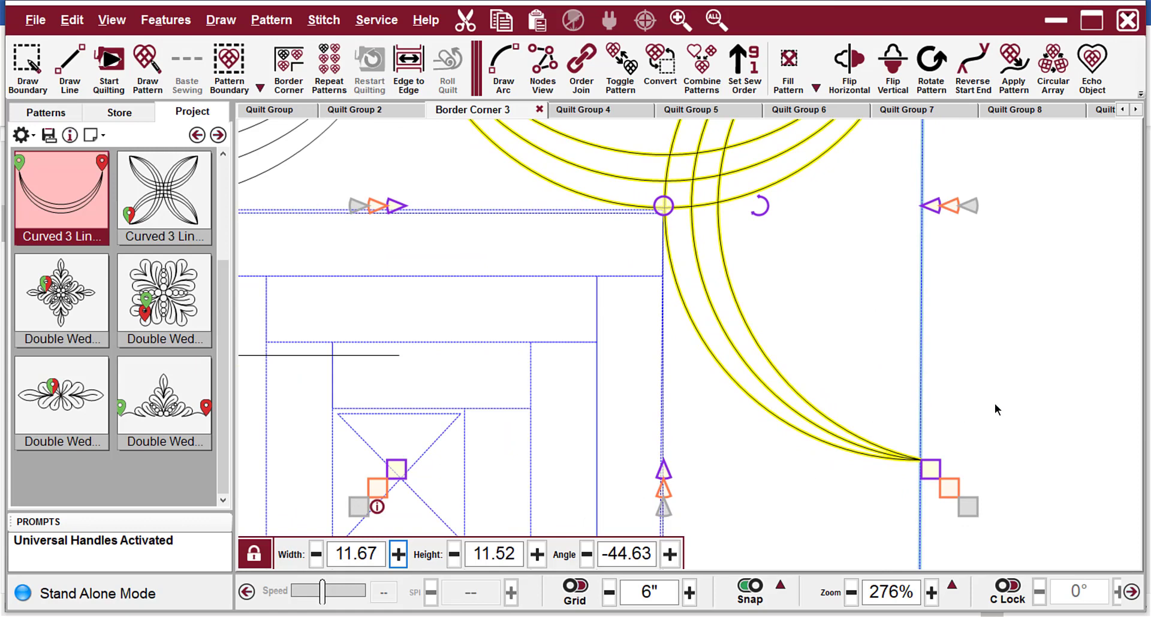
# Delete the crossed guide lines over the third quilt block.
pyautogui.scroll(-2, 994, 404)
pyautogui.scroll(-3, 1063, 343)
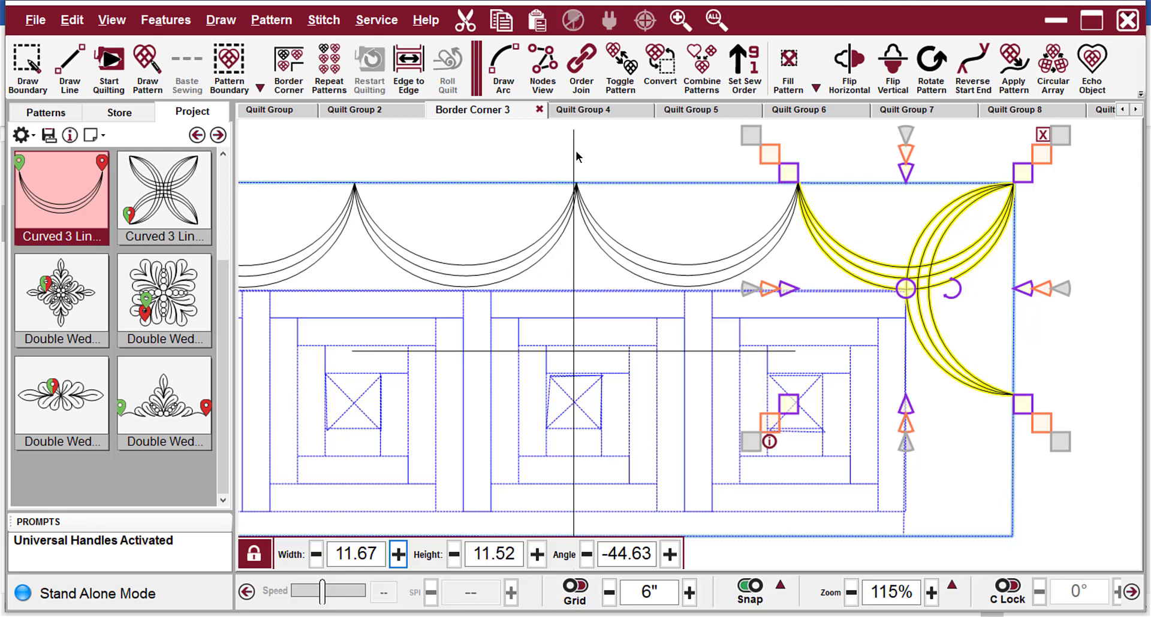
pyautogui.click(573, 157)
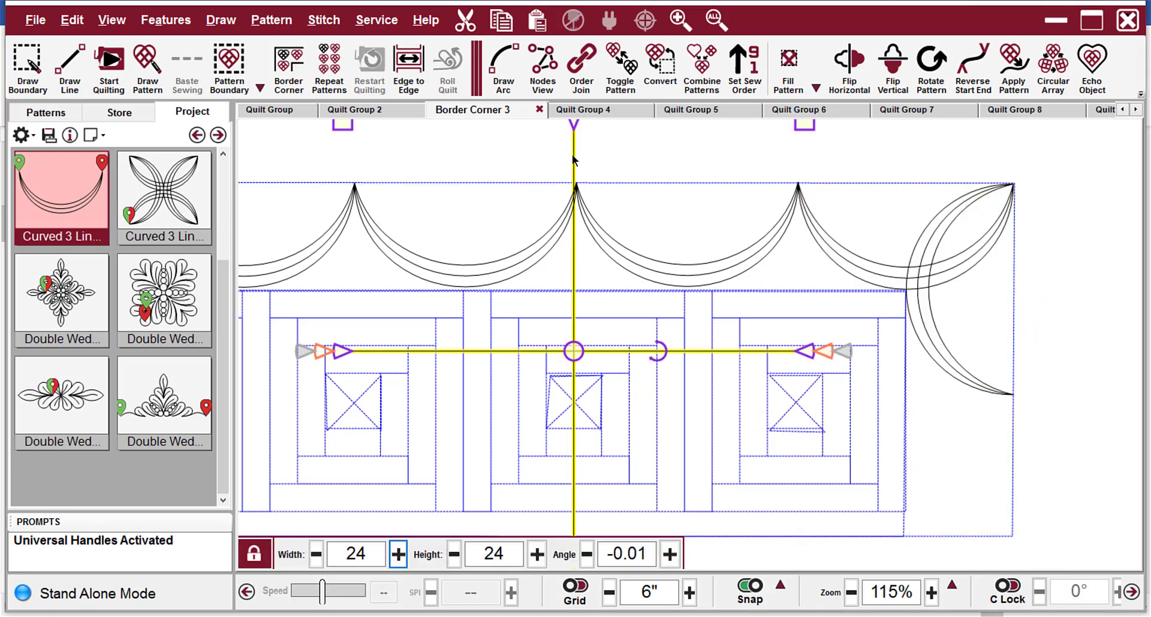
pyautogui.press('Delete')
# Select the three middle swags and stretch their lower edge down to the upper edge of the quilt blocks, for a height of 5.86.
pyautogui.scroll(-4, 659, 167)
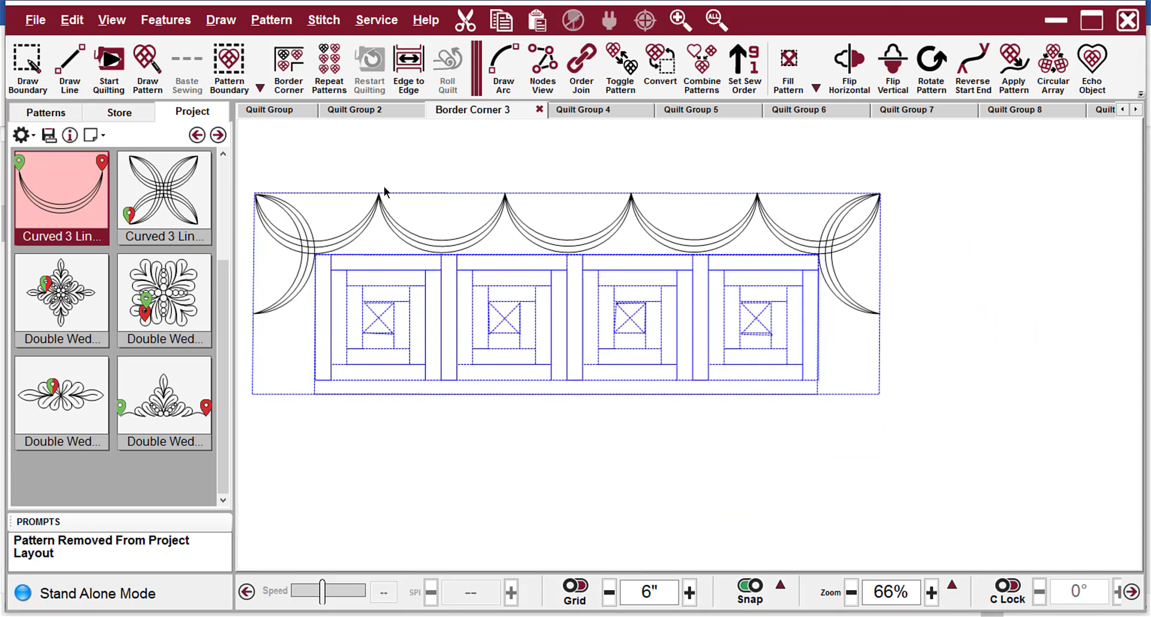
pyautogui.moveTo(455, 179); pyautogui.dragTo(683, 235)
pyautogui.moveTo(713, 185); pyautogui.dragTo(440, 217)
pyautogui.scroll(6, 580, 255)
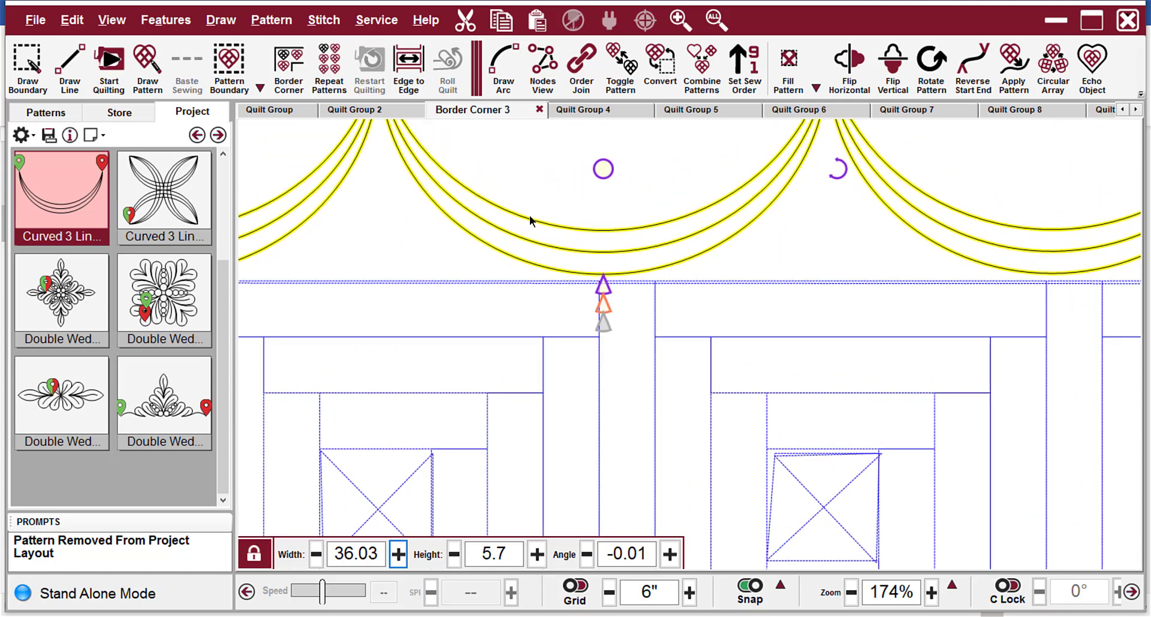
pyautogui.scroll(4, 605, 243)
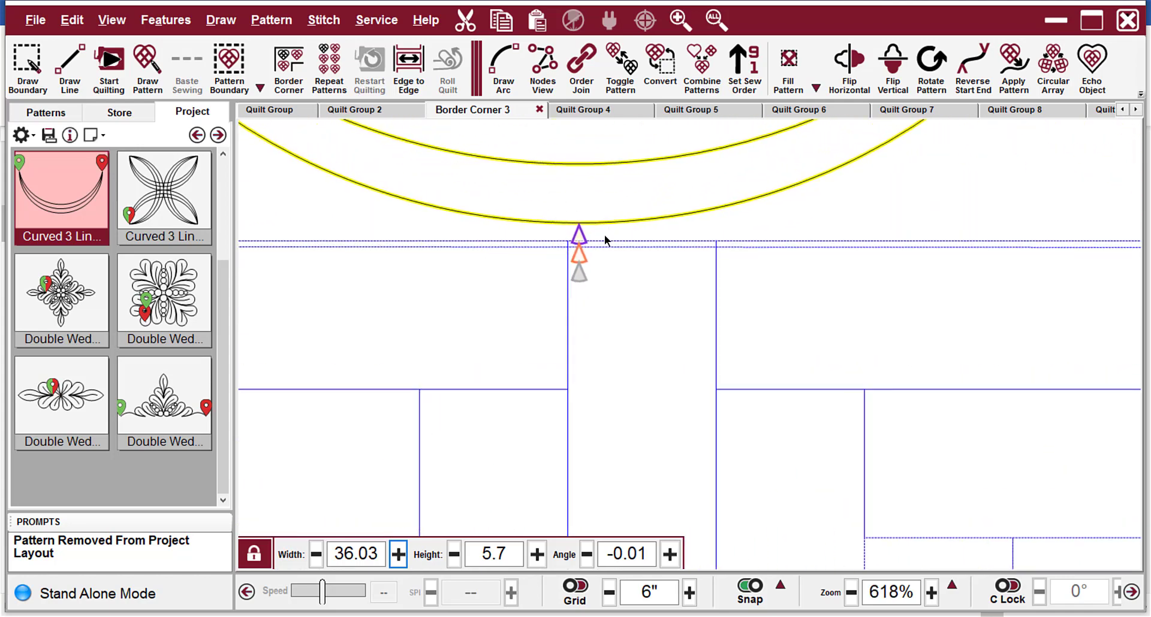
pyautogui.scroll(1, 604, 249)
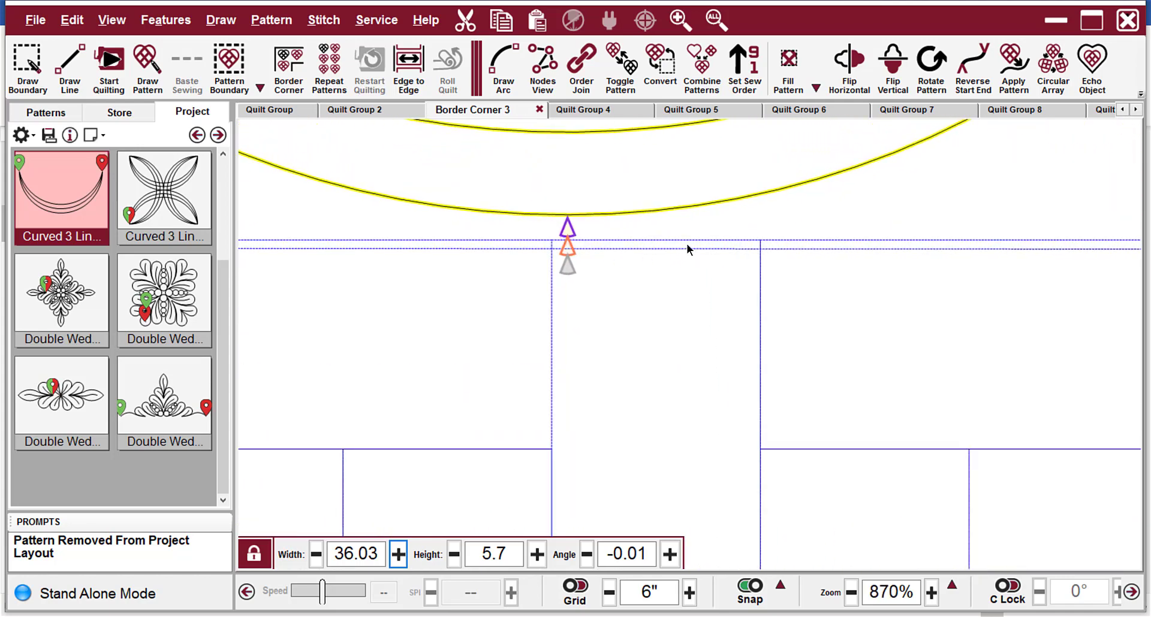
pyautogui.scroll(-4, 587, 218)
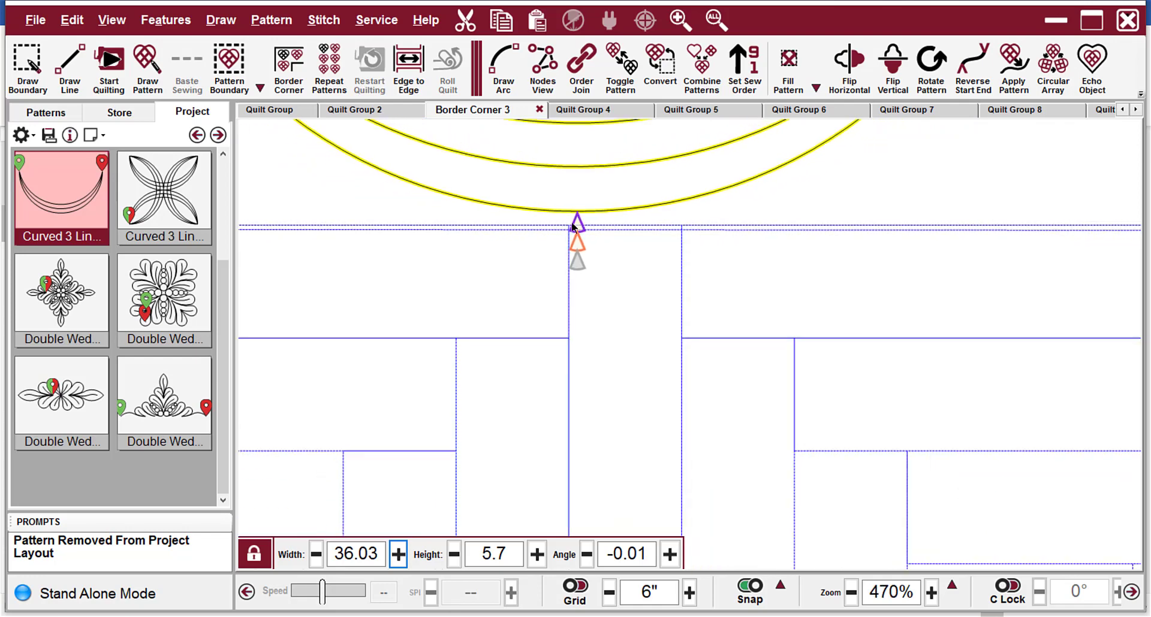
pyautogui.scroll(3, 573, 226)
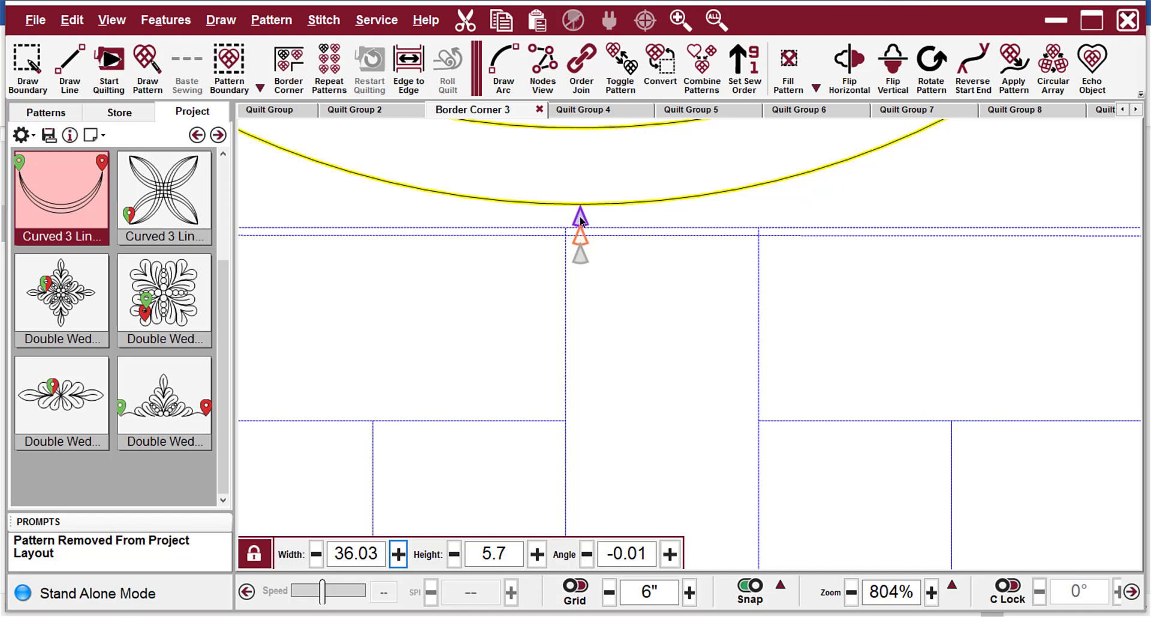
pyautogui.moveTo(577, 216); pyautogui.dragTo(584, 238)
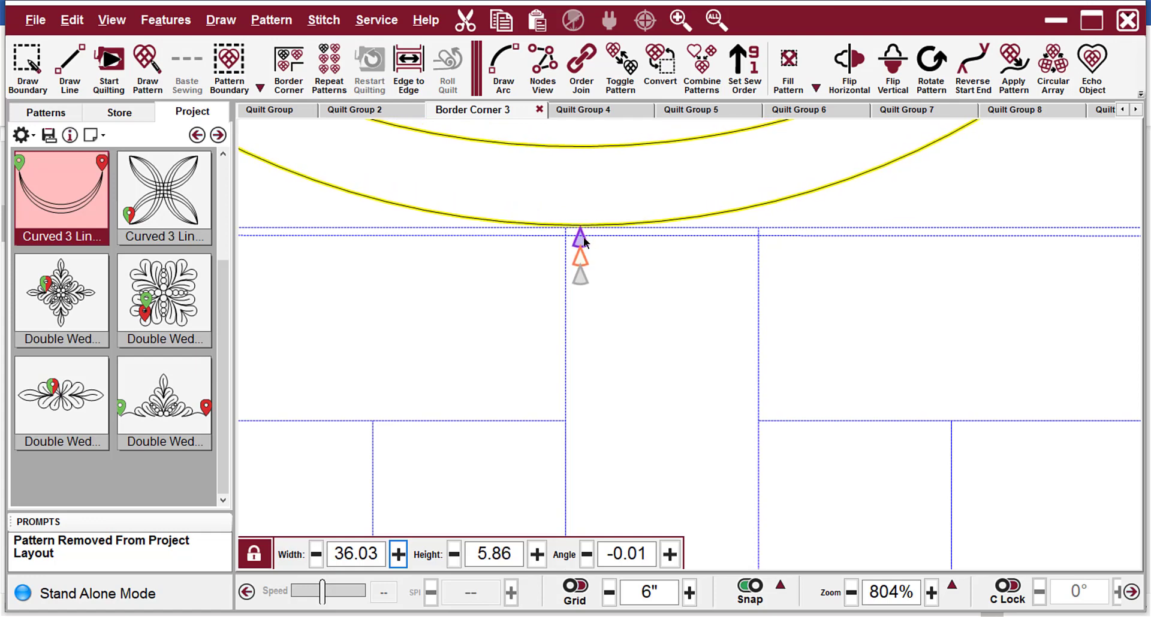
pyautogui.scroll(-3, 653, 271)
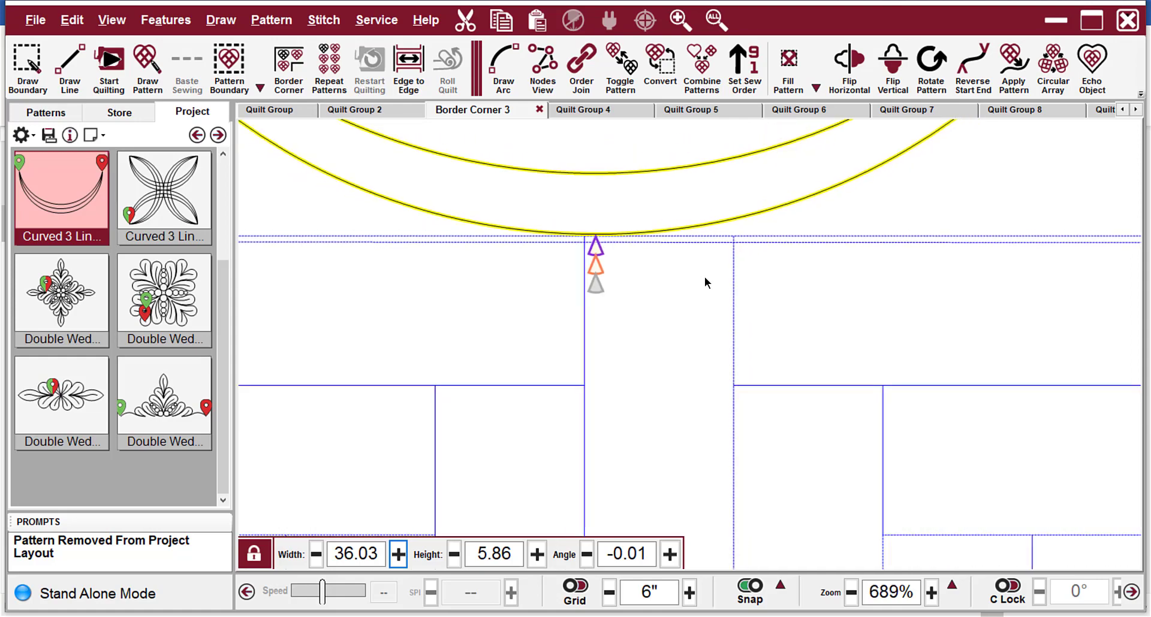
pyautogui.scroll(-5, 807, 282)
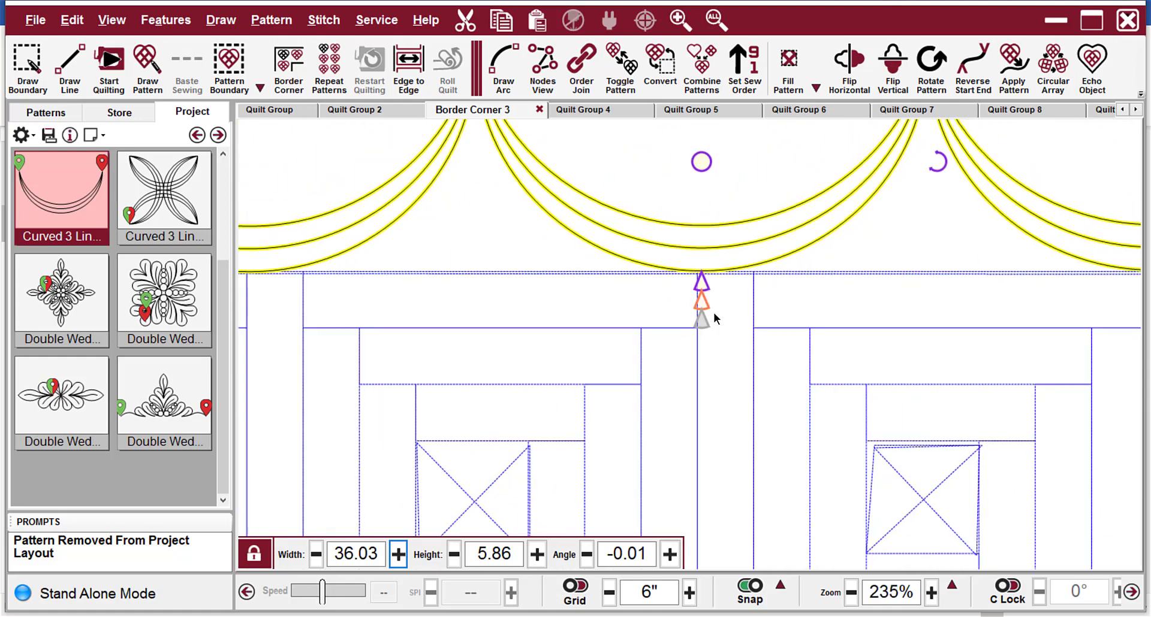
pyautogui.scroll(-4, 681, 186)
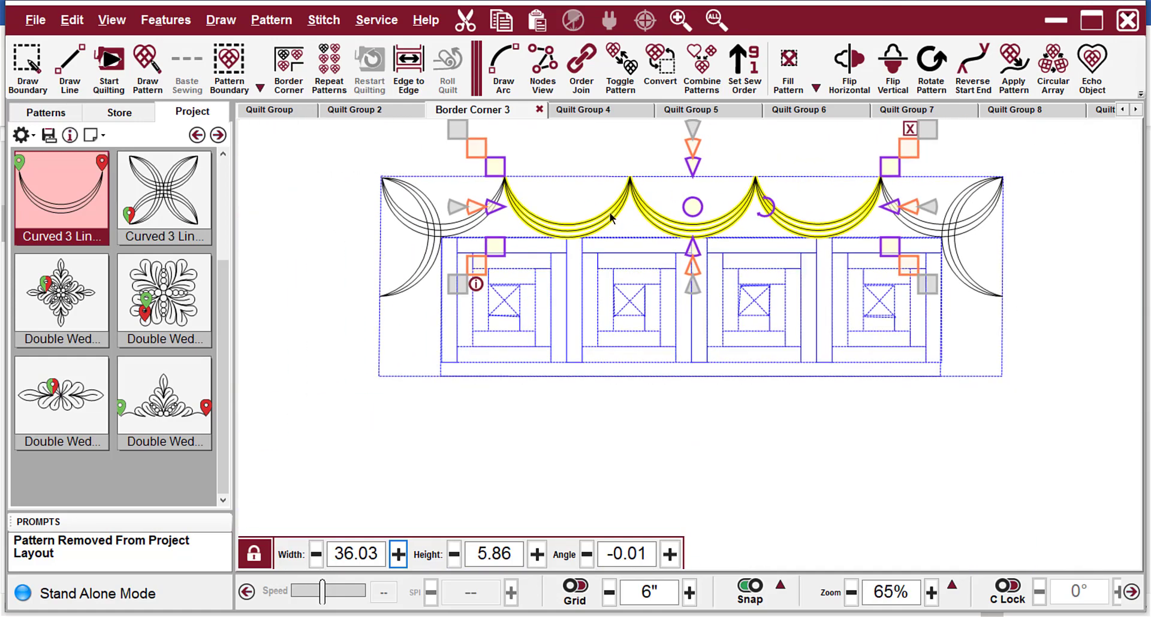
pyautogui.click(308, 152)
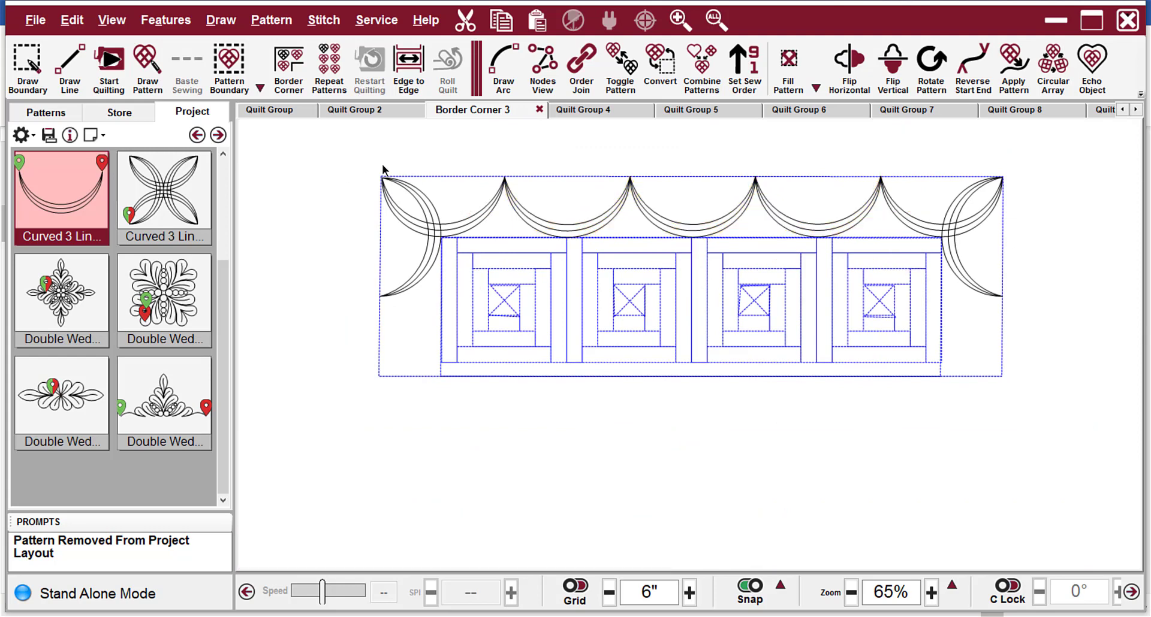
# Order Join the connected border patterns, starting from the left corner pattern.
pyautogui.click(400, 218)
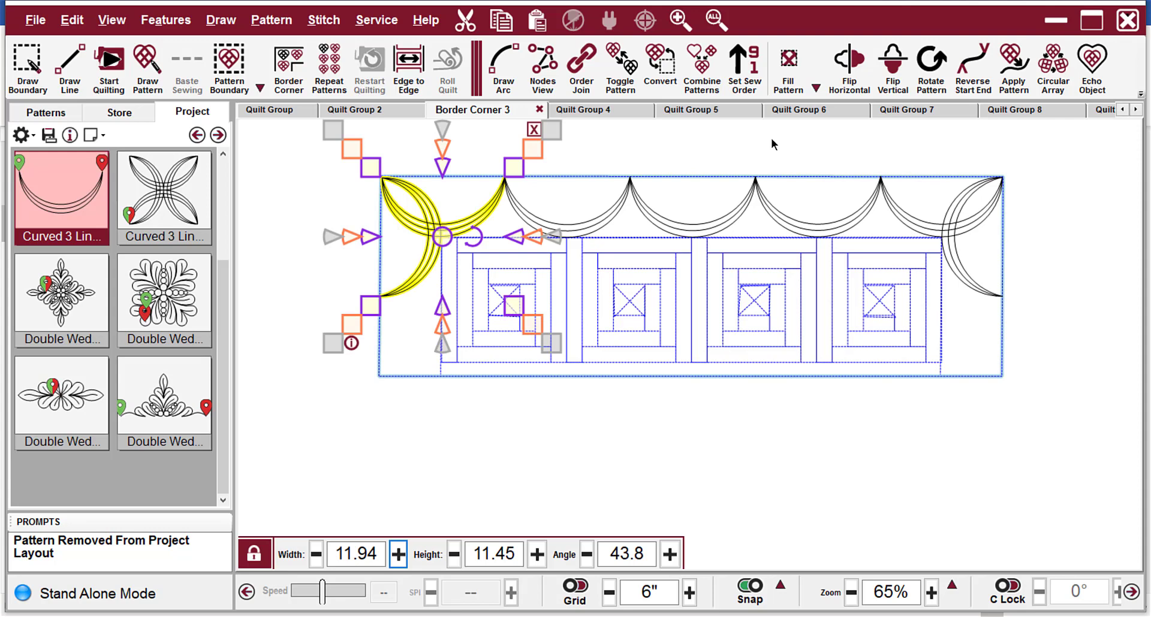
pyautogui.click(583, 67)
pyautogui.click(953, 433)
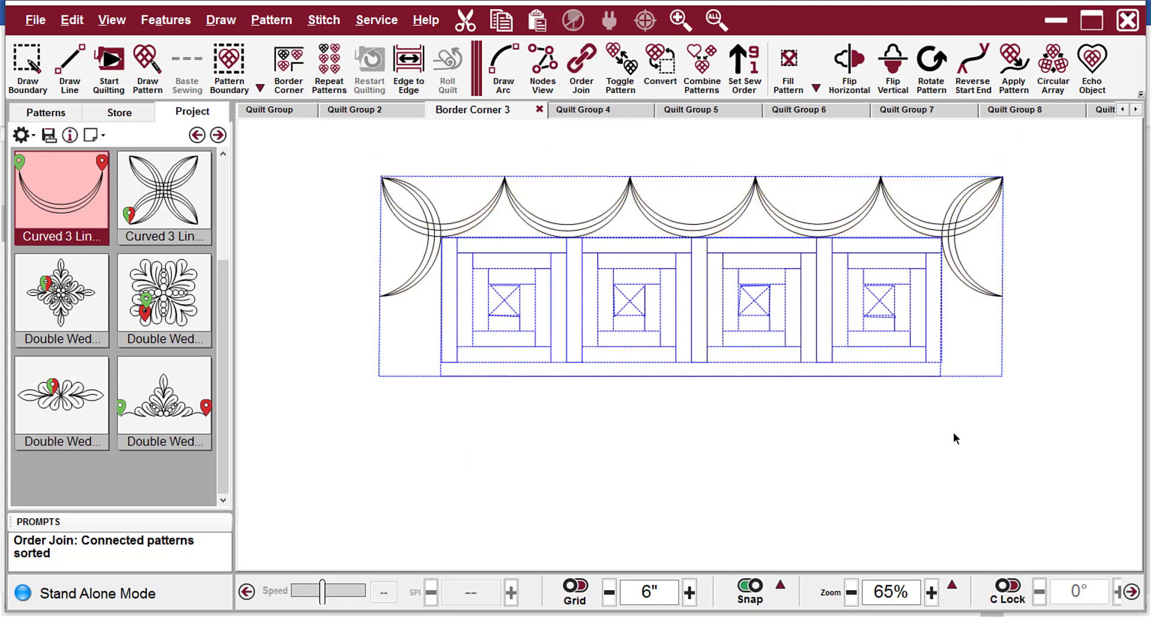
# Toggle the sewn state of only the right corner pattern.
pyautogui.scroll(3, 1085, 196)
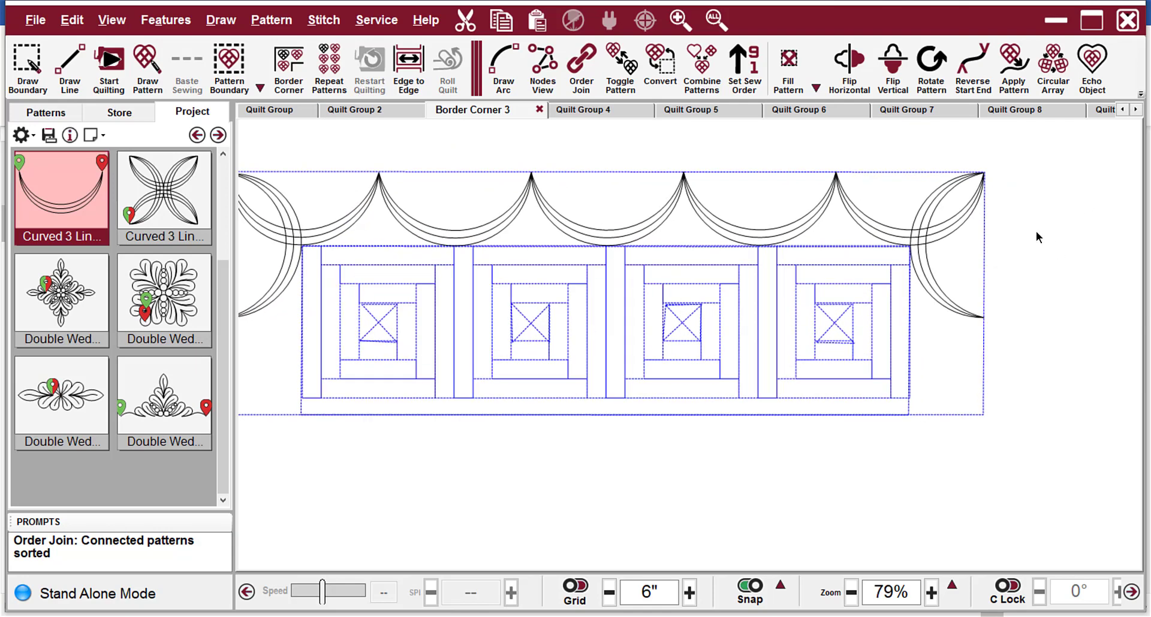
pyautogui.click(952, 227)
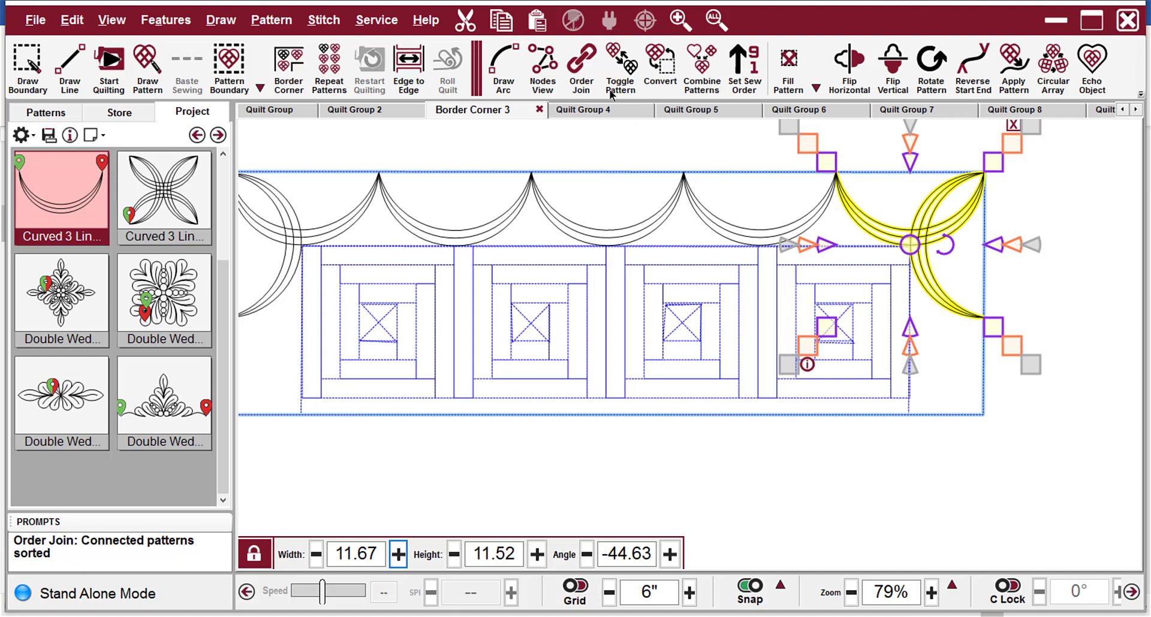
pyautogui.click(620, 64)
pyautogui.click(1099, 279)
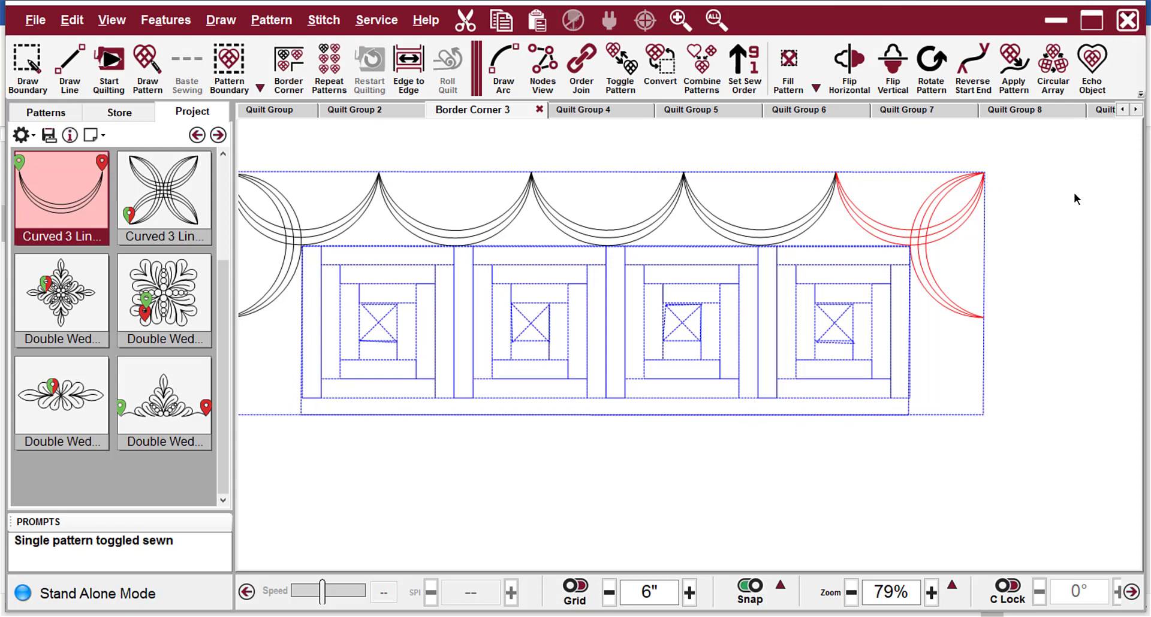
pyautogui.scroll(-2, 1073, 192)
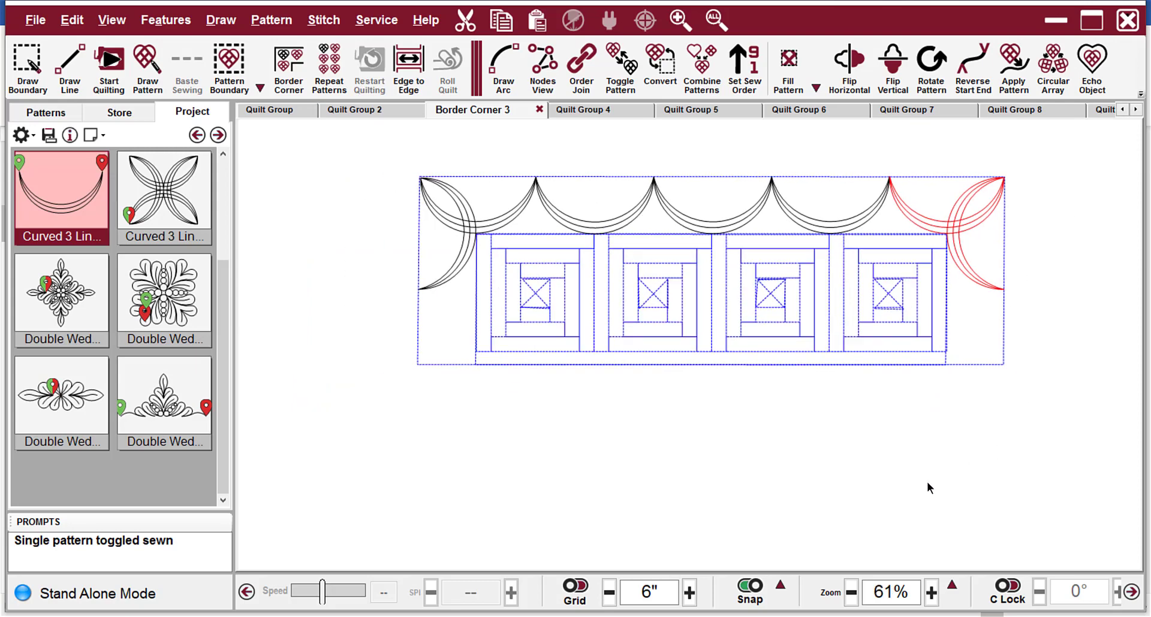